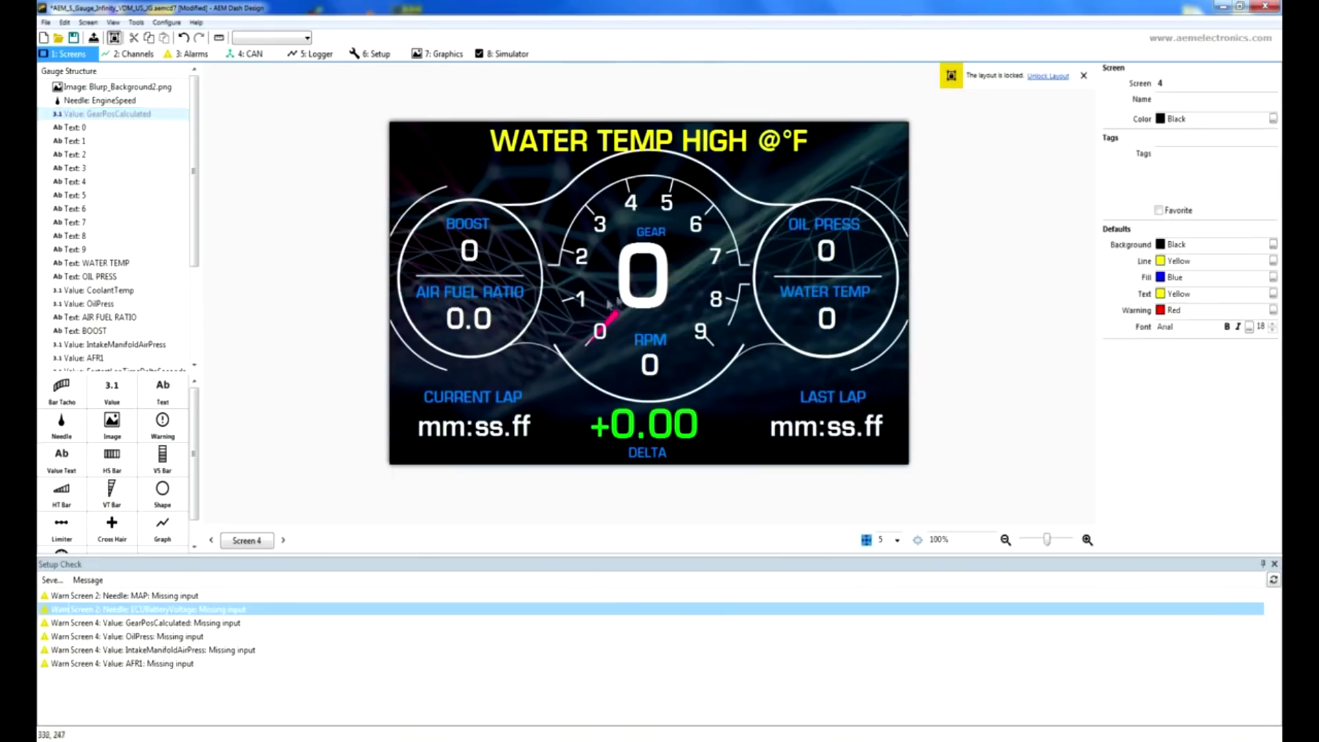
Move the gear readout toward the top, then import the checked OBDII PIDs, replacing existing Port 2 channels.
{"action": "left_click", "coordinate": [645, 275]}
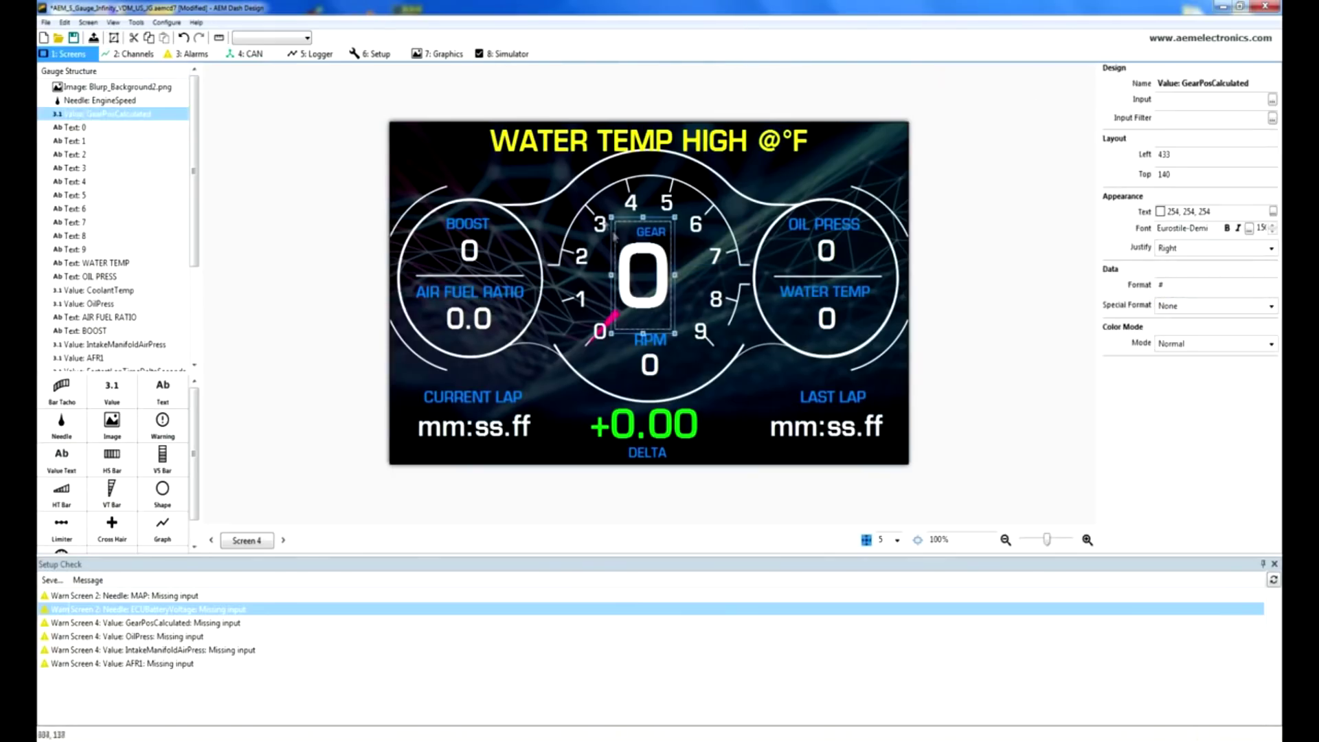
{"action": "left_click_drag", "start_coordinate": [649, 261], "coordinate": [756, 187]}
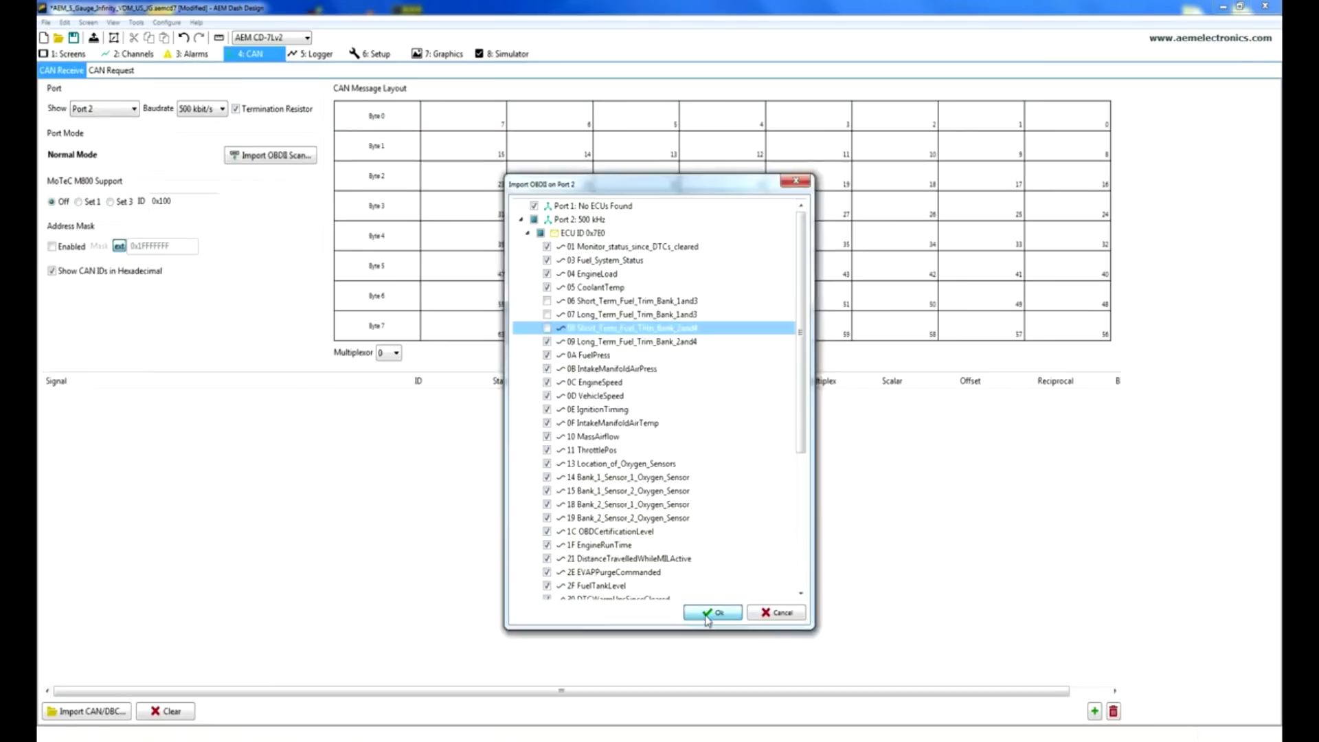
{"action": "left_click", "coordinate": [711, 612]}
{"action": "left_click", "coordinate": [692, 385]}
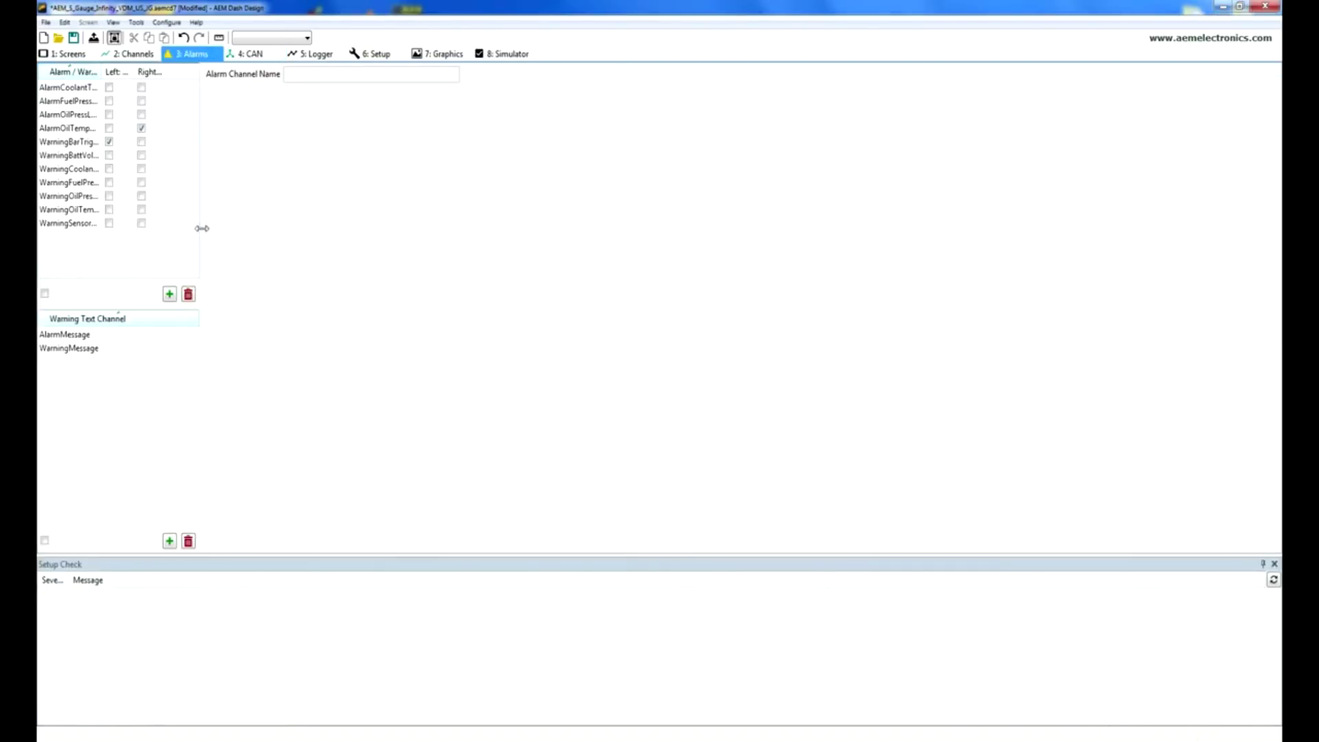
Look over the CAN receive configuration and the dash Setup options.
{"action": "left_click", "coordinate": [251, 55]}
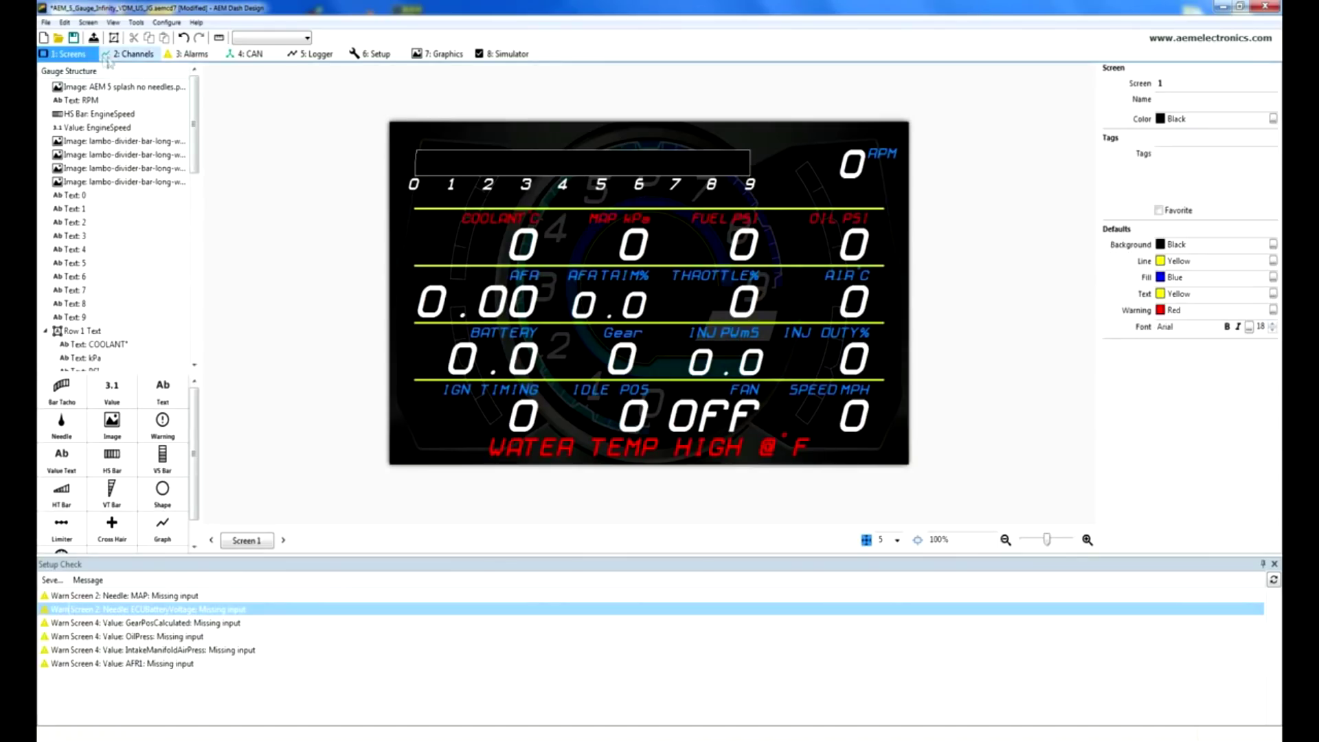
{"action": "left_click", "coordinate": [257, 54]}
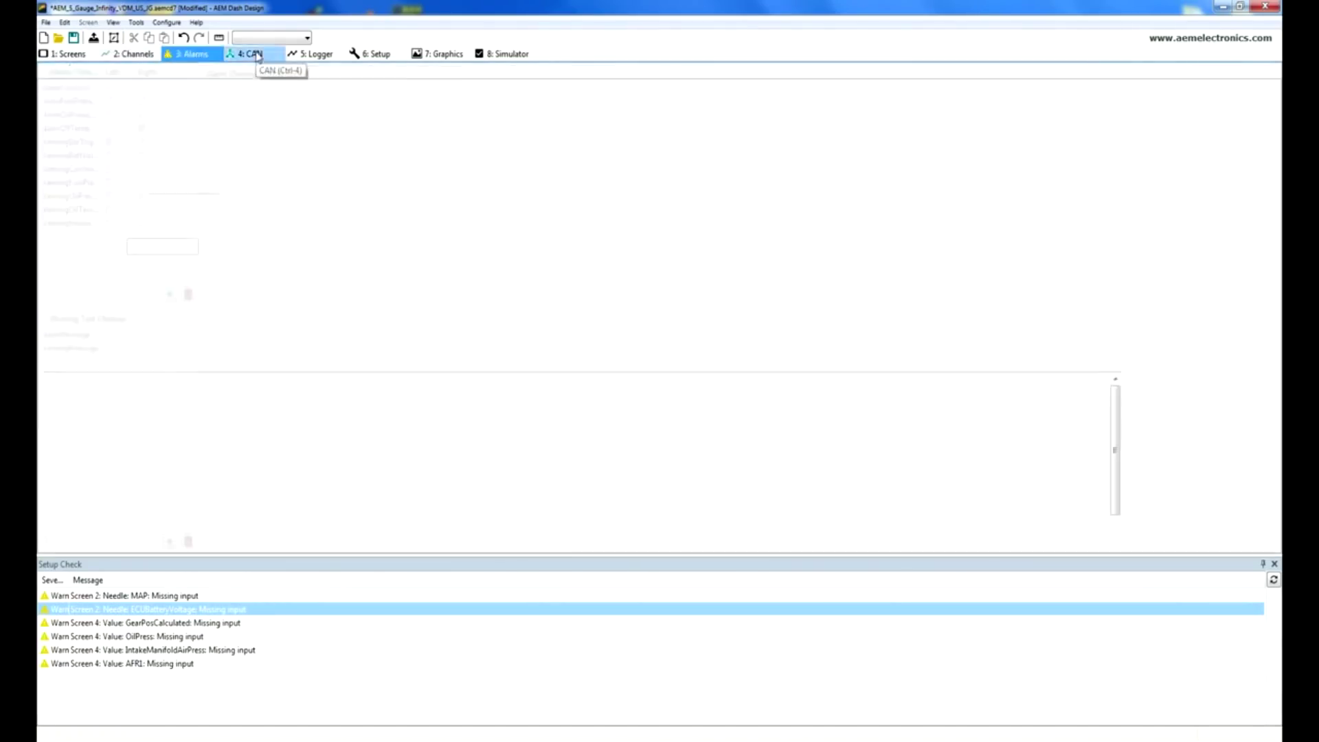
{"action": "left_click", "coordinate": [404, 55]}
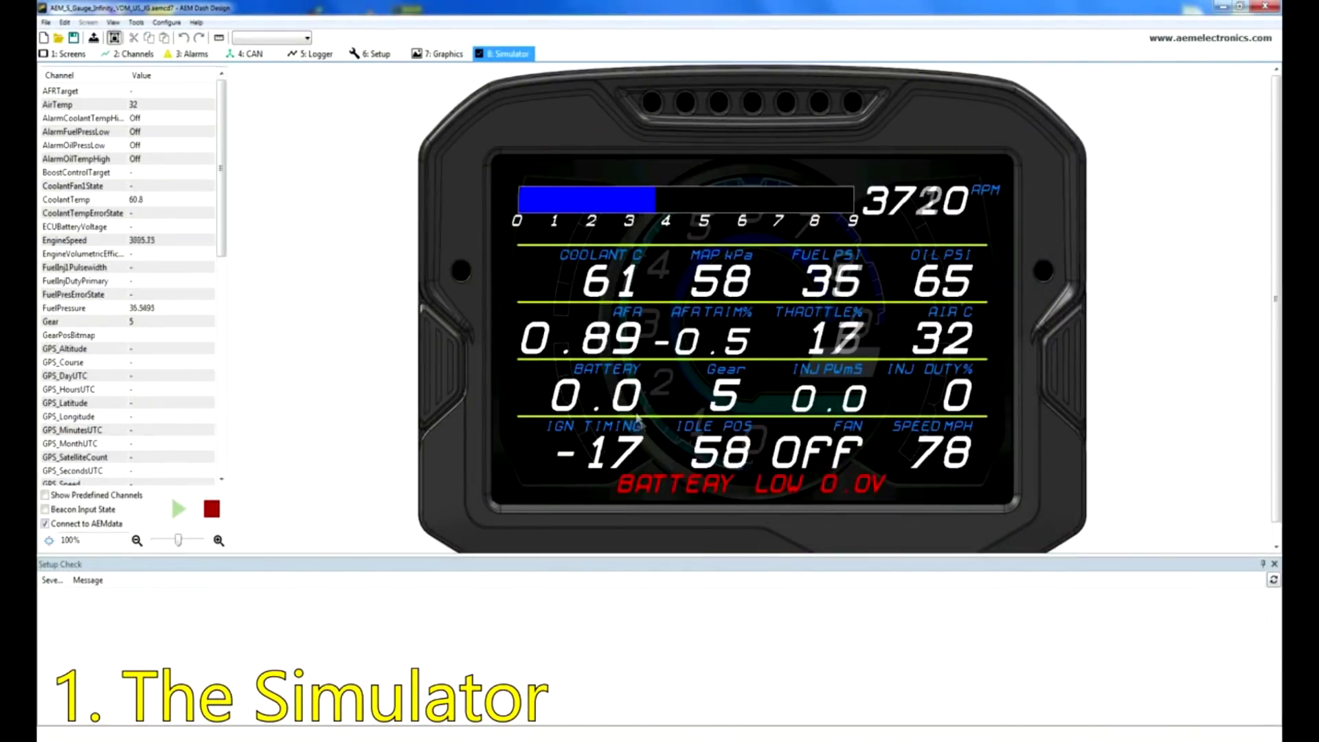
{"action": "left_click", "coordinate": [443, 380]}
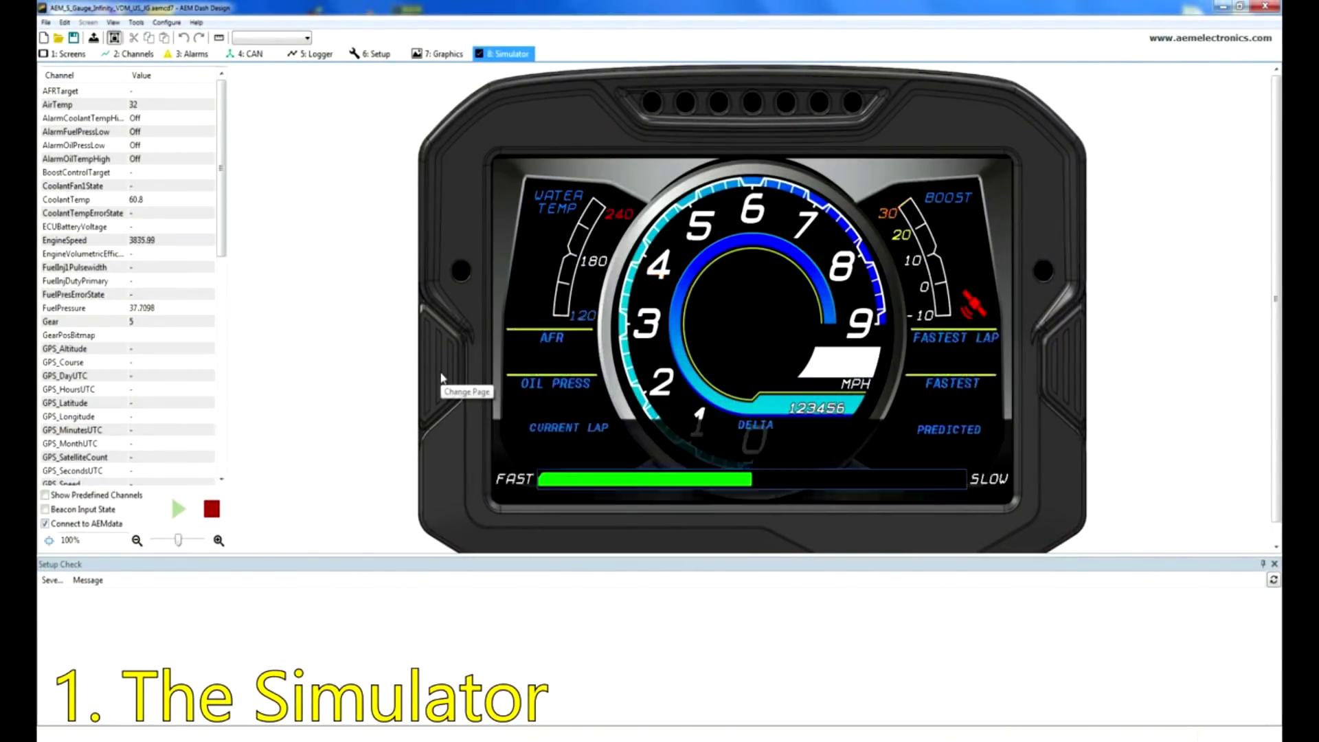
{"action": "left_click", "coordinate": [442, 380]}
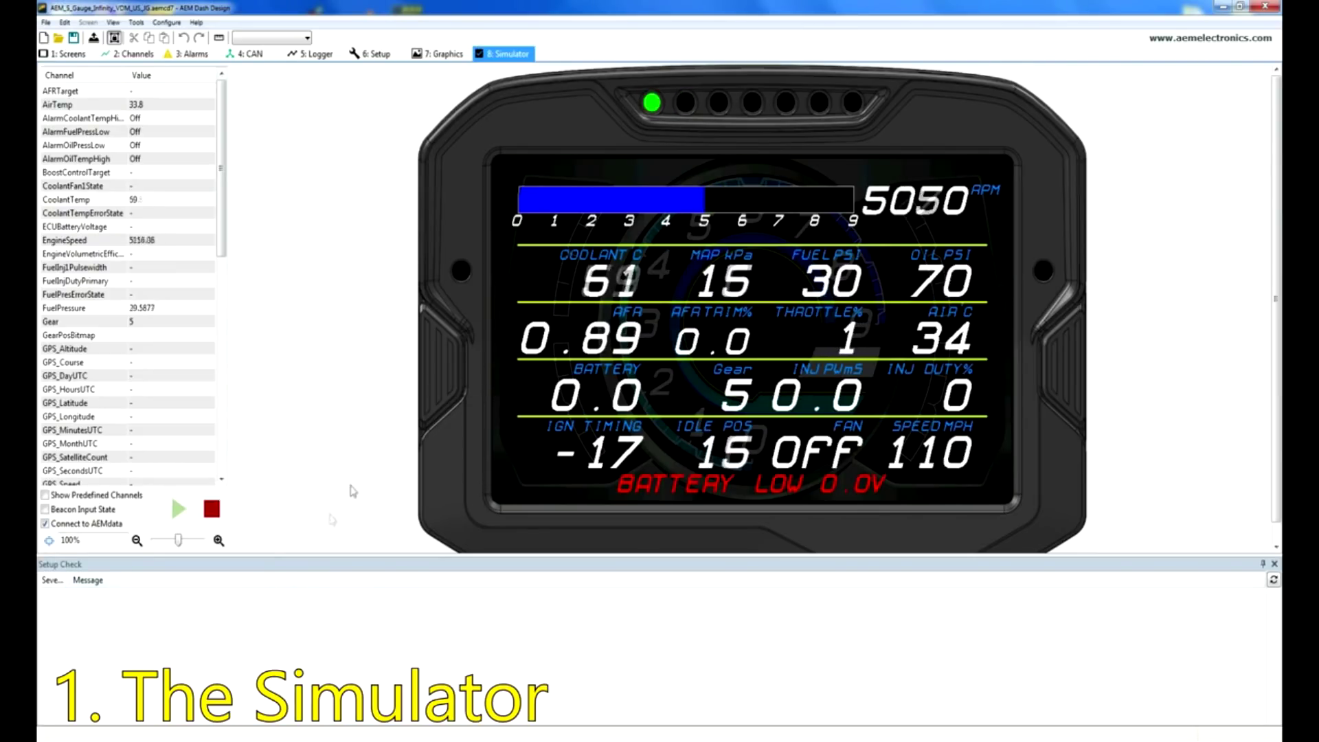
{"action": "left_click", "coordinate": [212, 509]}
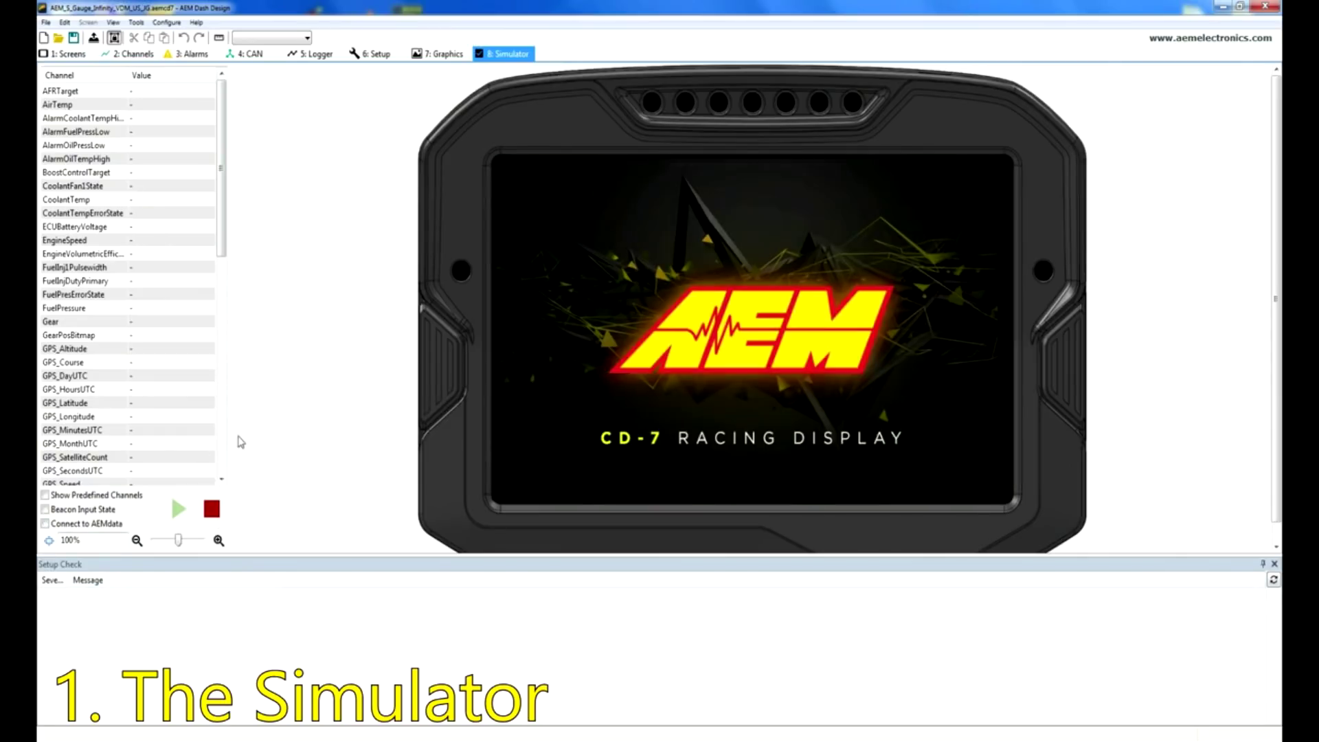
{"action": "left_click", "coordinate": [60, 526]}
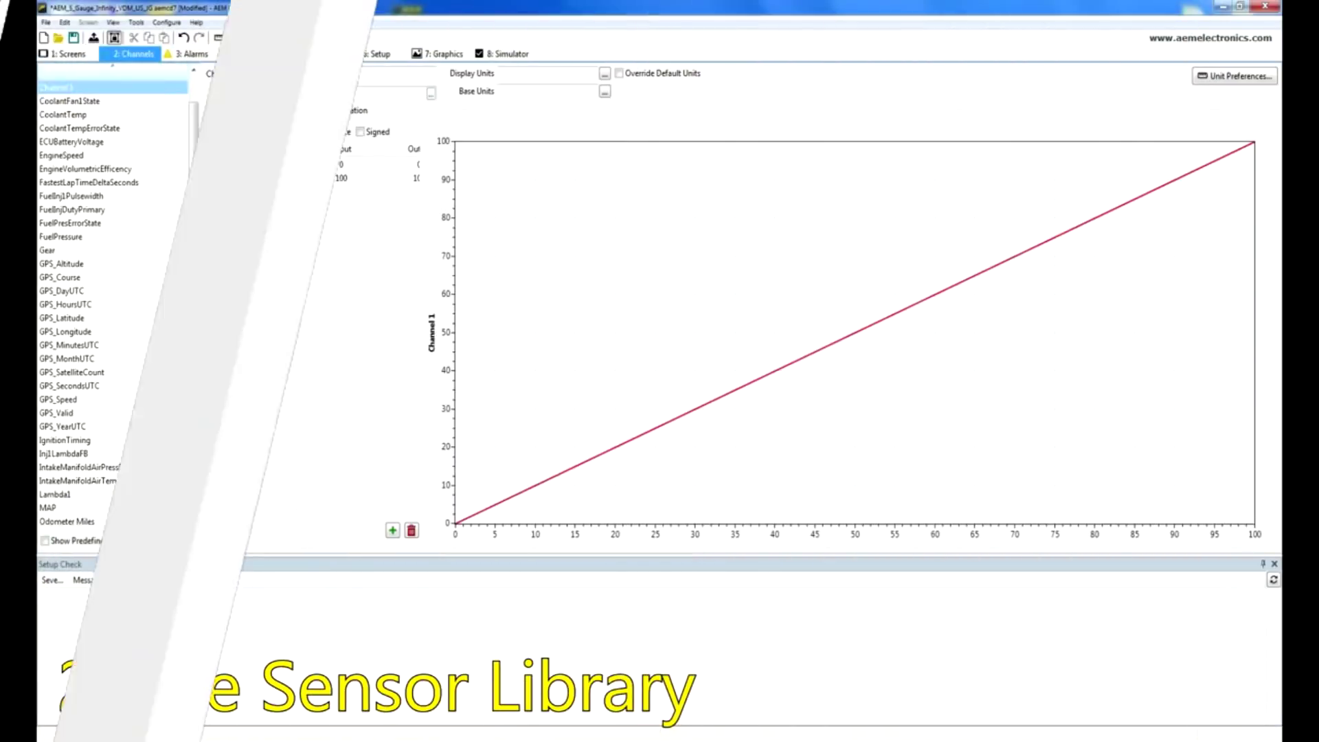
Rename Channel 1 to Oil Pressure Sensor with Oil Pressure Sensor_Raw Voltage as its primary input.
{"action": "left_click_drag", "start_coordinate": [272, 77], "coordinate": [251, 79]}
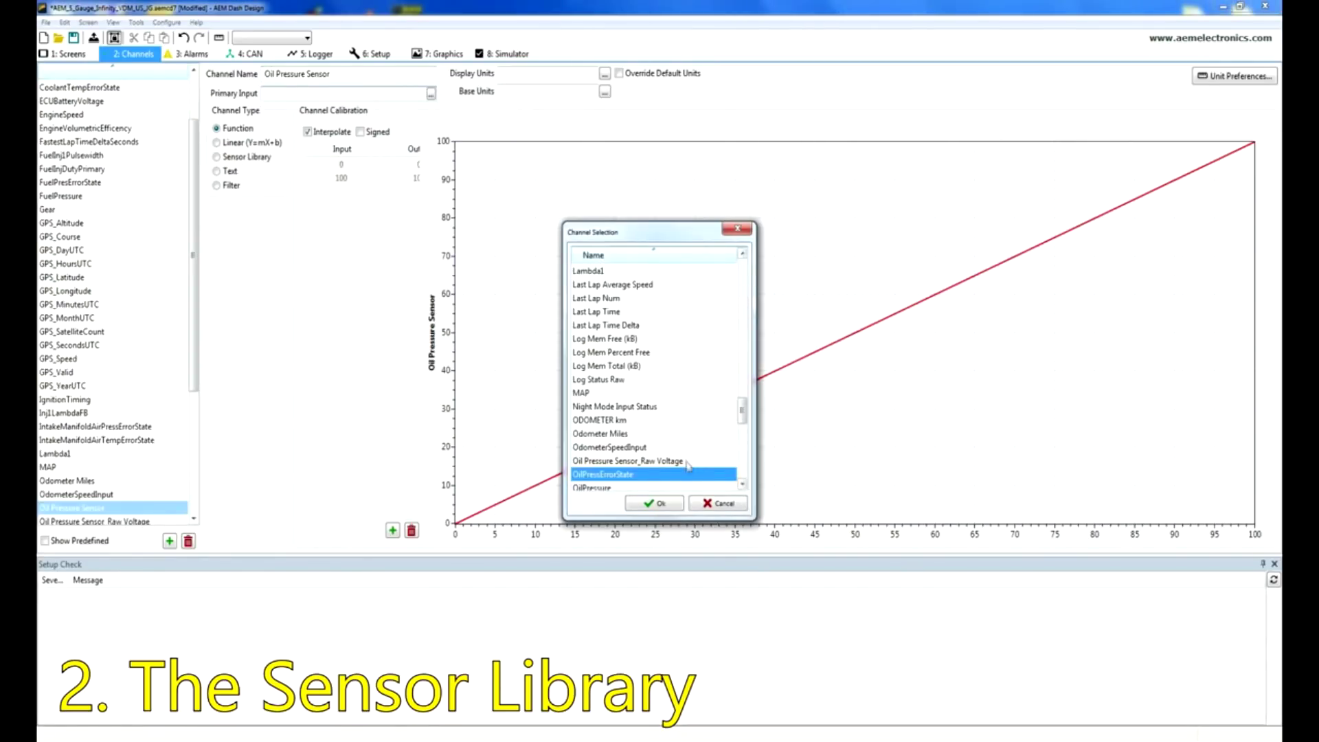
{"action": "left_click", "coordinate": [688, 462]}
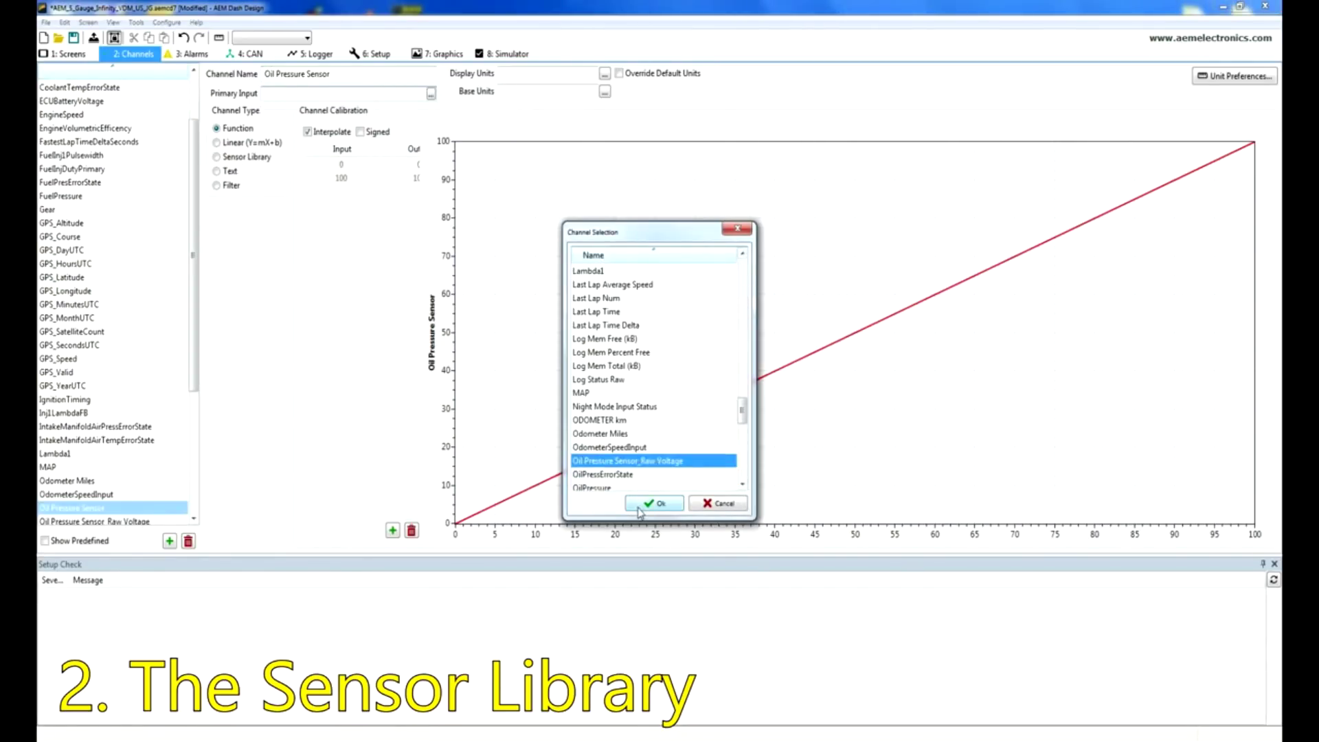
{"action": "left_click", "coordinate": [655, 504]}
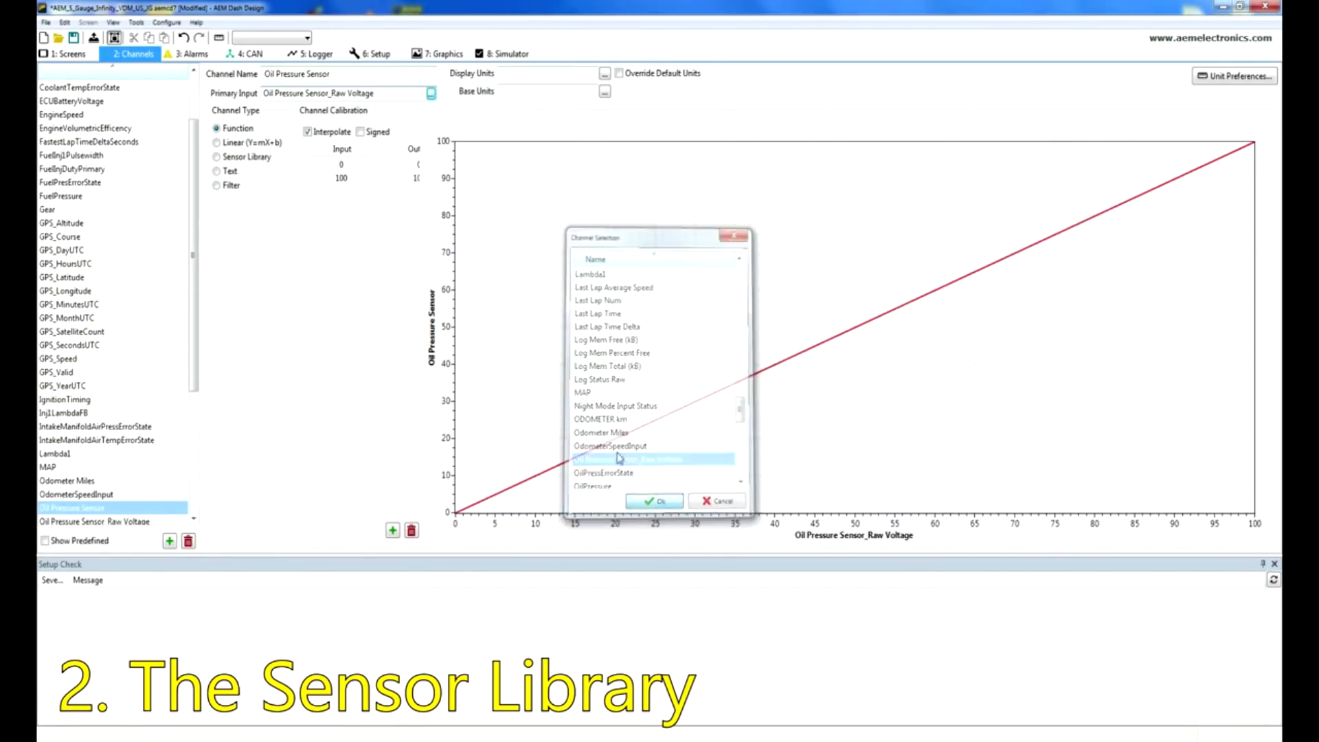
Calibrate the channel from the Sensor Library, listing sensors from All categories.
{"action": "left_click", "coordinate": [217, 157]}
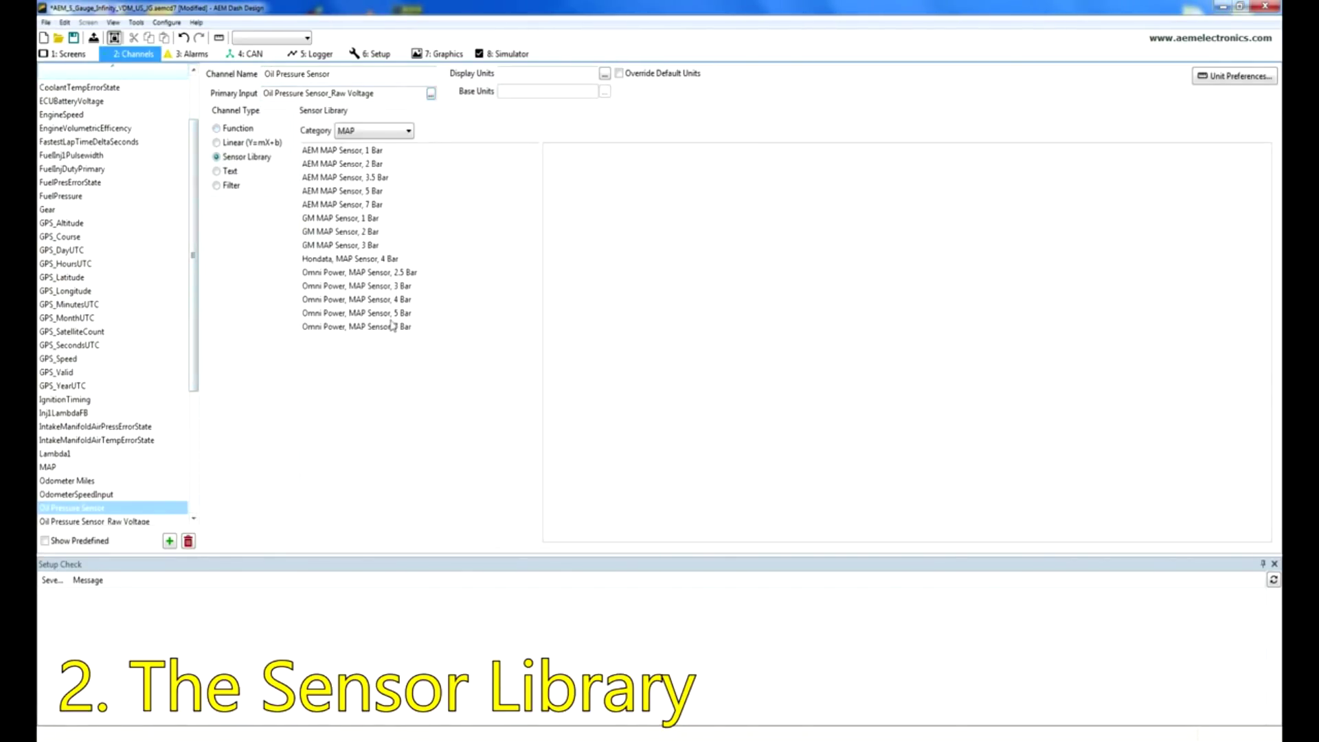
{"action": "left_click", "coordinate": [396, 135]}
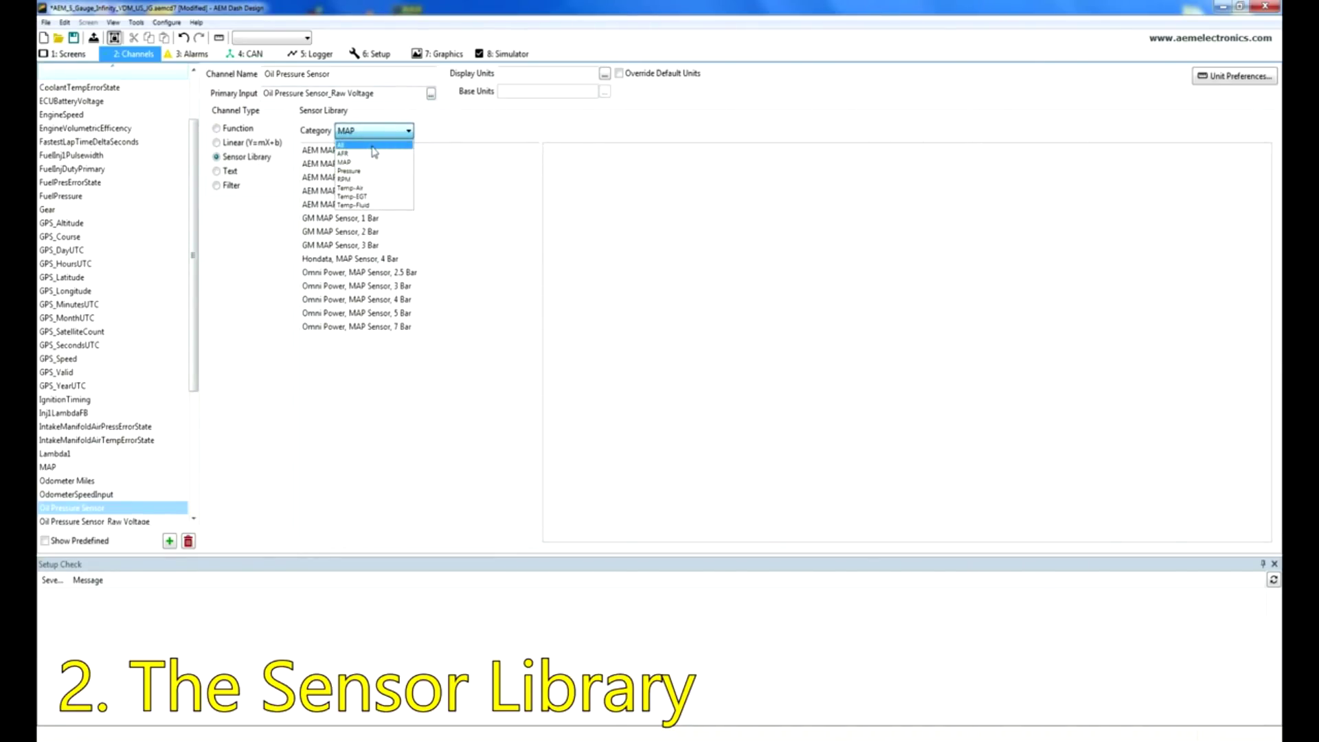
{"action": "left_click", "coordinate": [373, 146]}
{"action": "left_click_drag", "start_coordinate": [534, 219], "coordinate": [524, 246]}
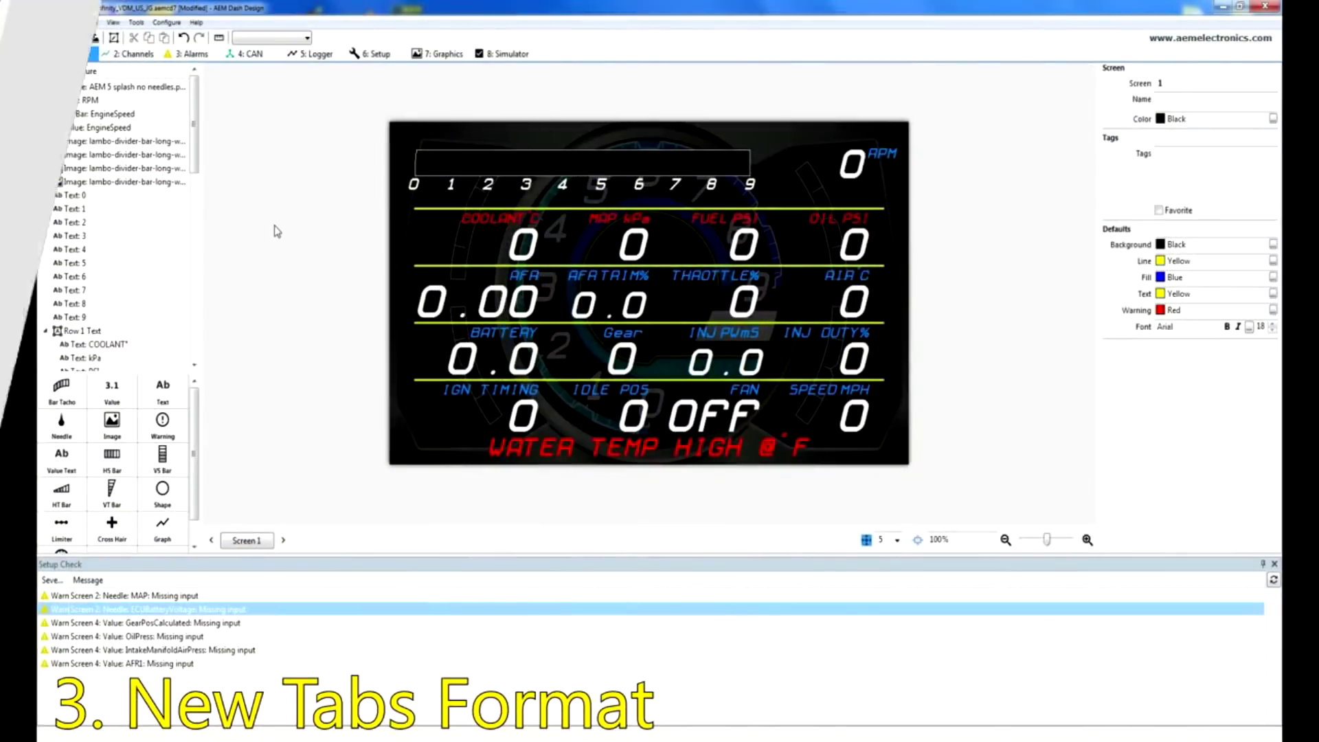
Tour the Channels, Alarms, CAN, Logger, Setup, Graphics and Simulator tabs, then return to Screens.
{"action": "left_click", "coordinate": [131, 53]}
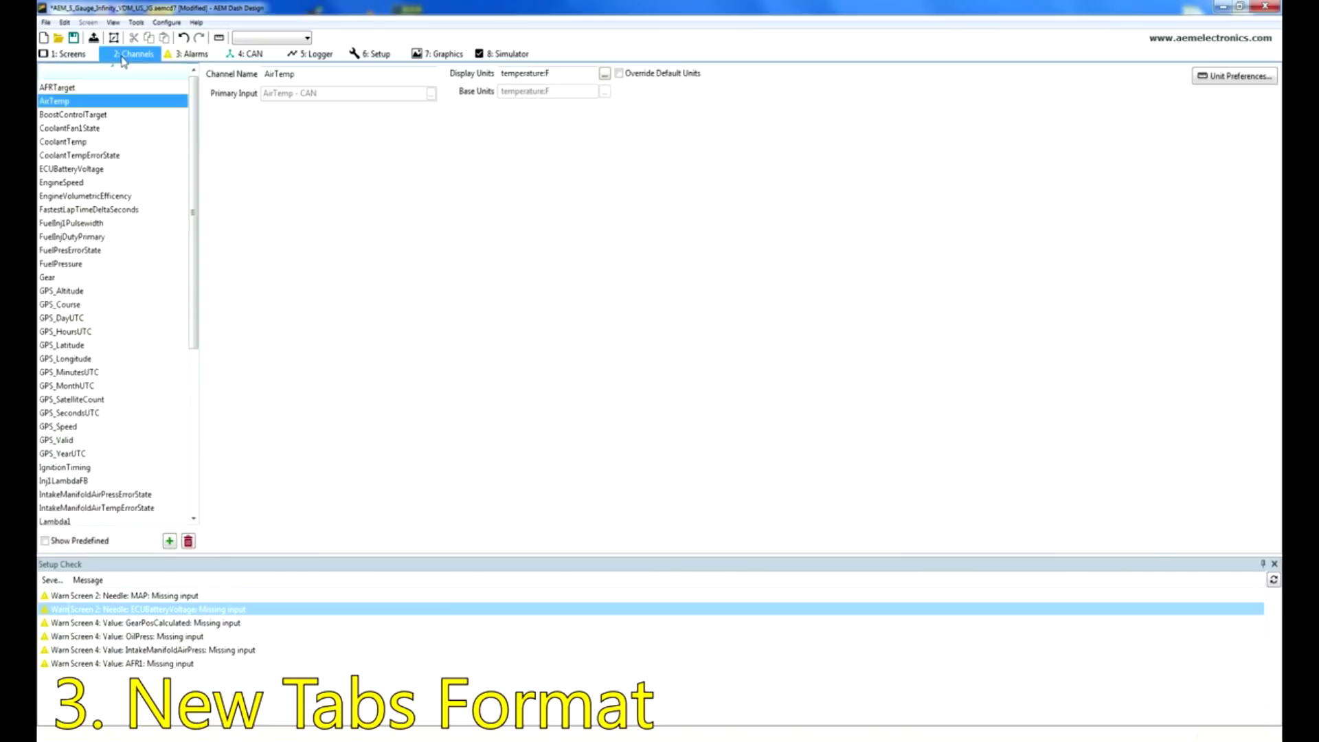
{"action": "left_click", "coordinate": [189, 54]}
{"action": "left_click", "coordinate": [275, 54]}
{"action": "left_click", "coordinate": [315, 53]}
{"action": "left_click", "coordinate": [376, 54]}
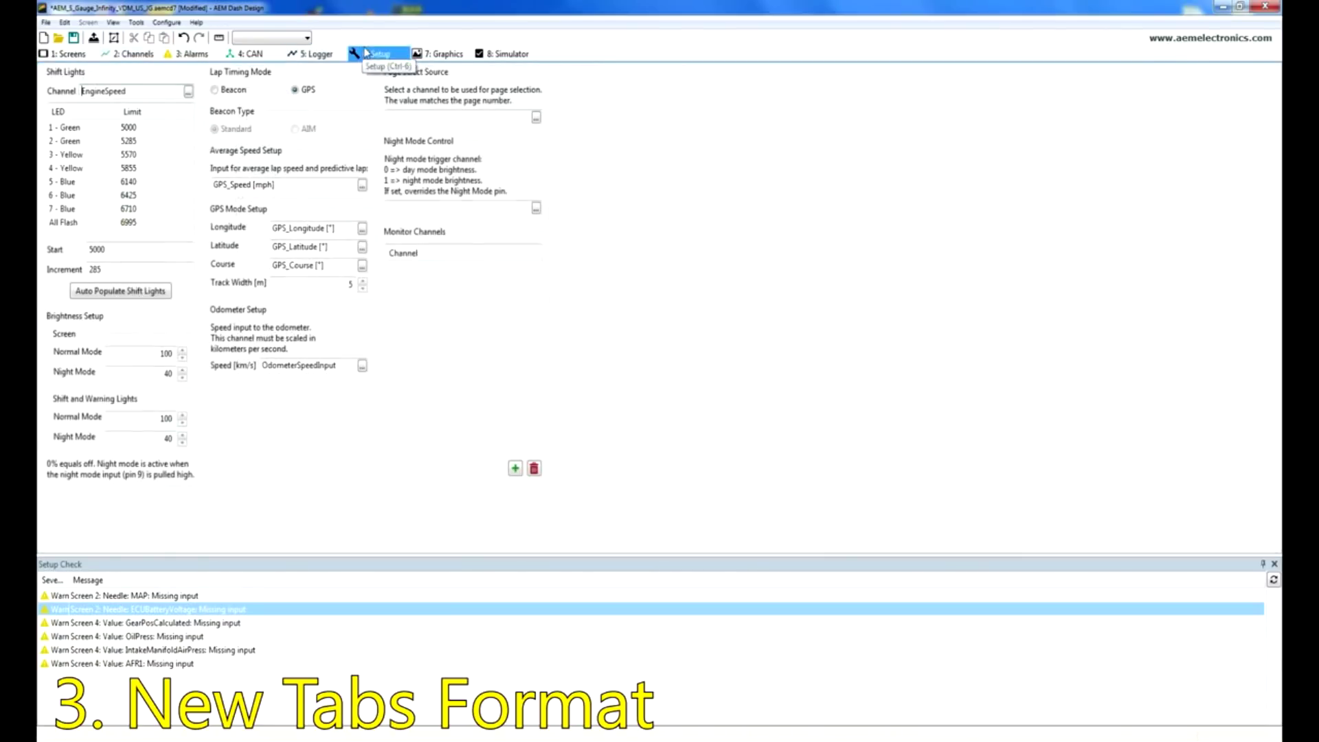
{"action": "left_click", "coordinate": [440, 53]}
{"action": "left_click", "coordinate": [490, 55]}
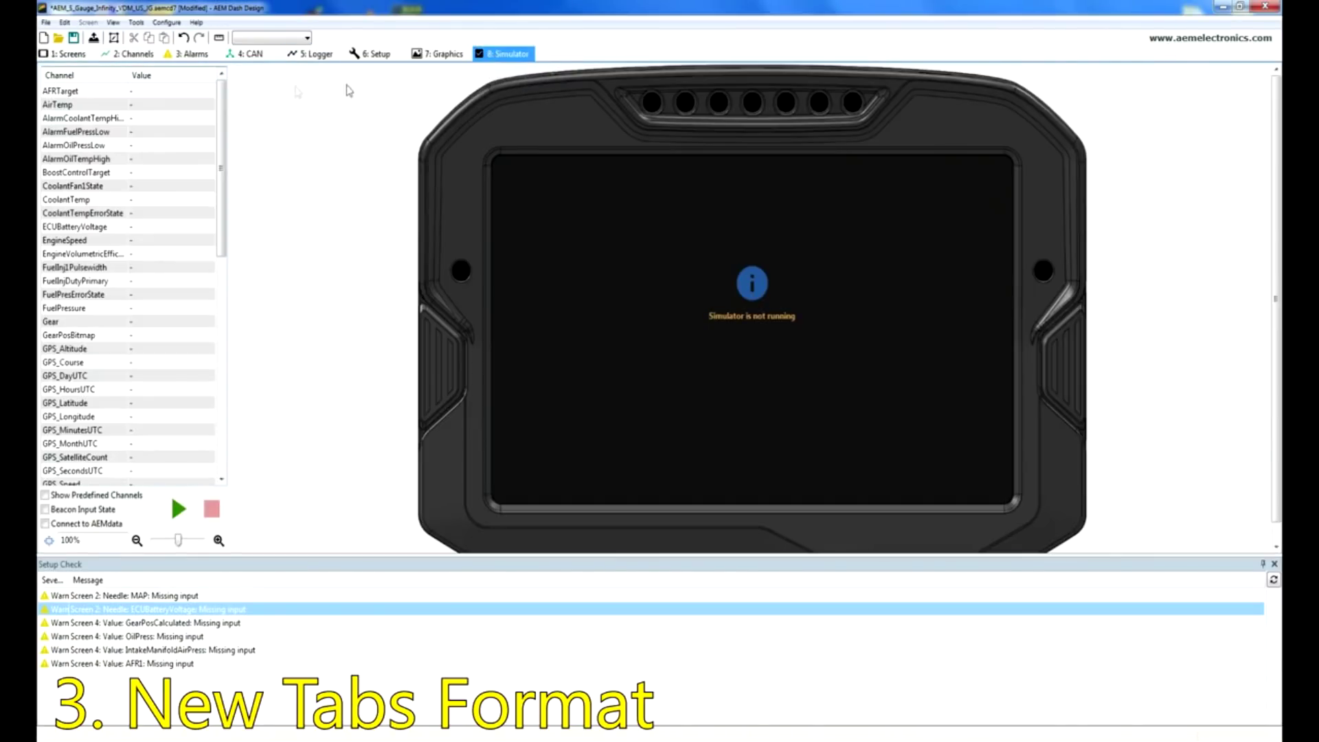
{"action": "left_click", "coordinate": [69, 53]}
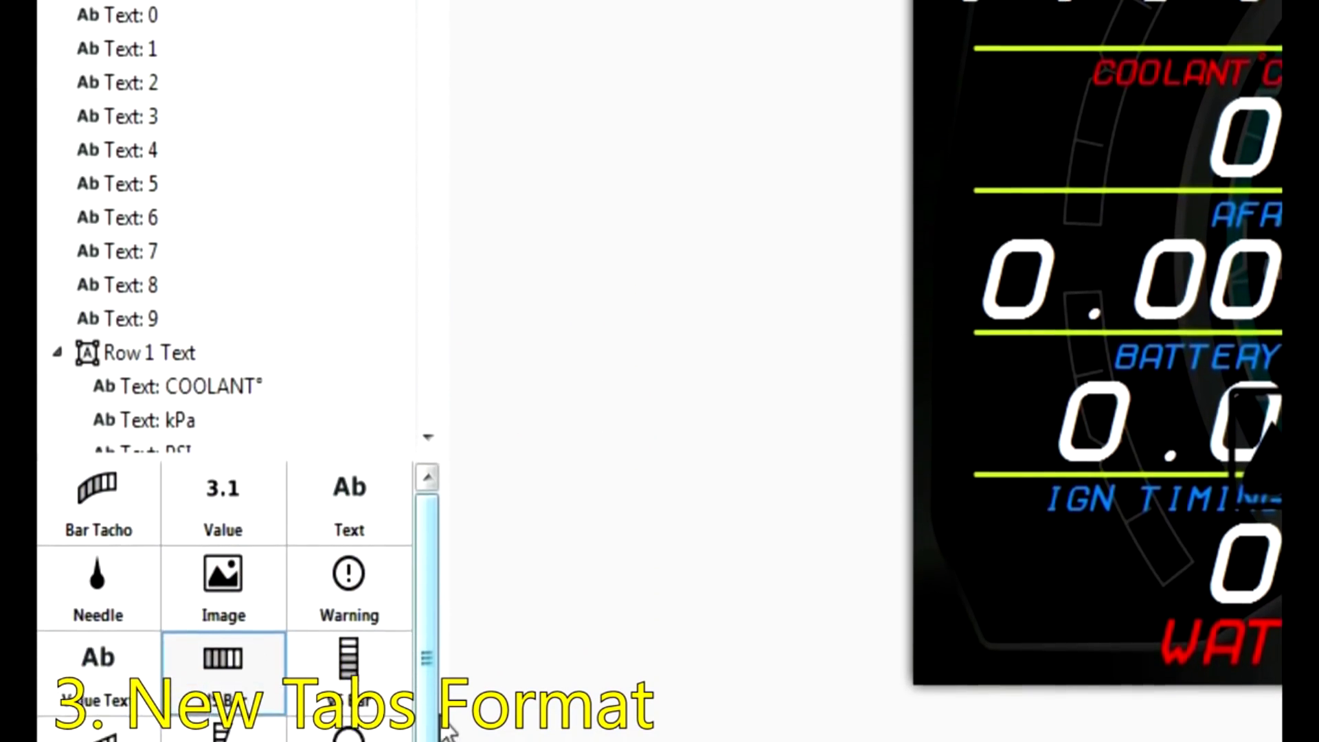
Delete the HS Bar, add a needle and a vertical bar gauge beside AIR C, then show Channels.
{"action": "key", "text": "Delete"}
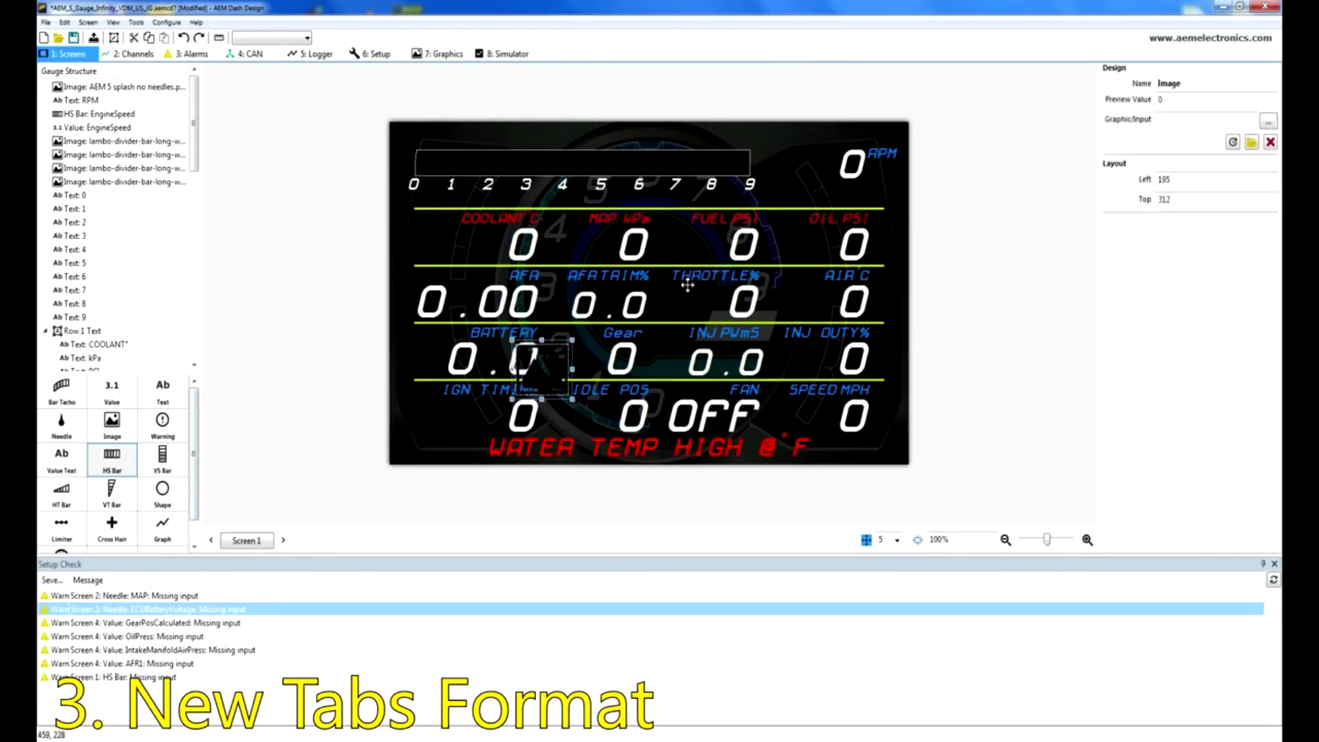
{"action": "left_click", "coordinate": [62, 421]}
{"action": "left_click_drag", "start_coordinate": [162, 455], "coordinate": [828, 302]}
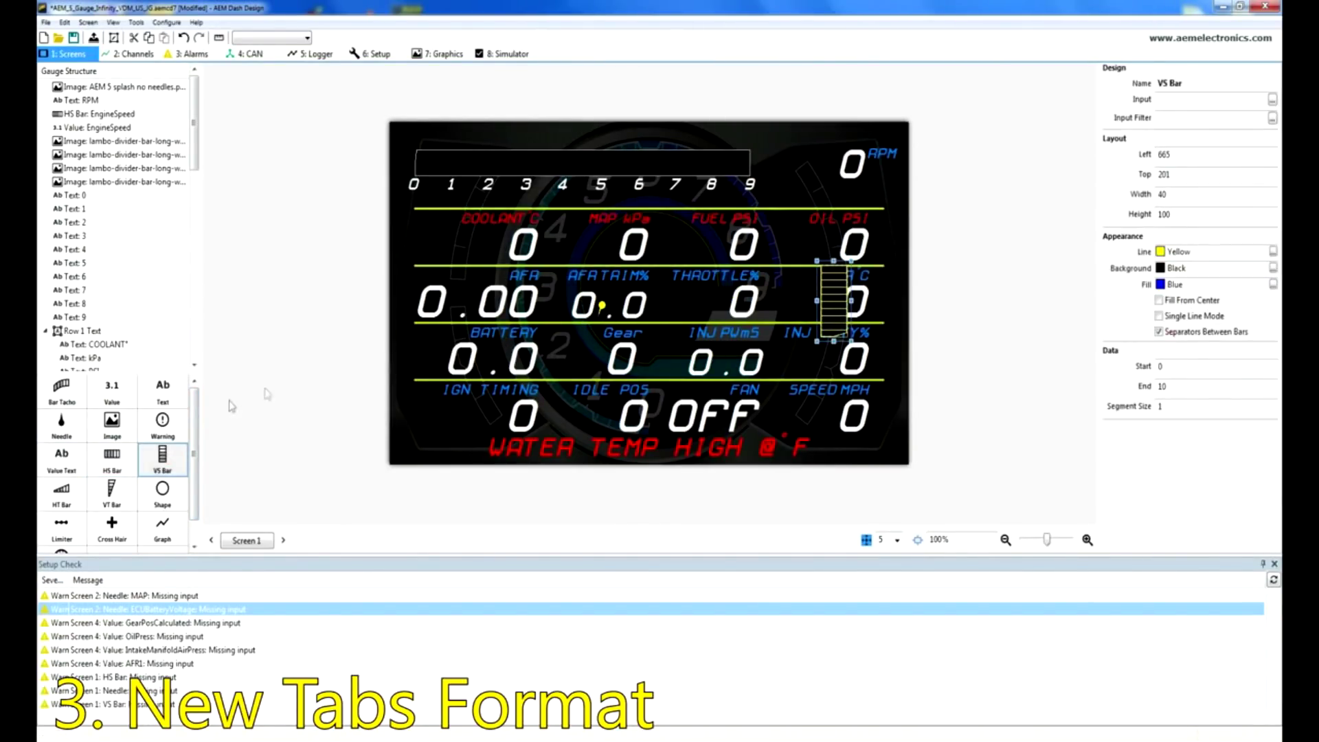
{"action": "left_click", "coordinate": [127, 54]}
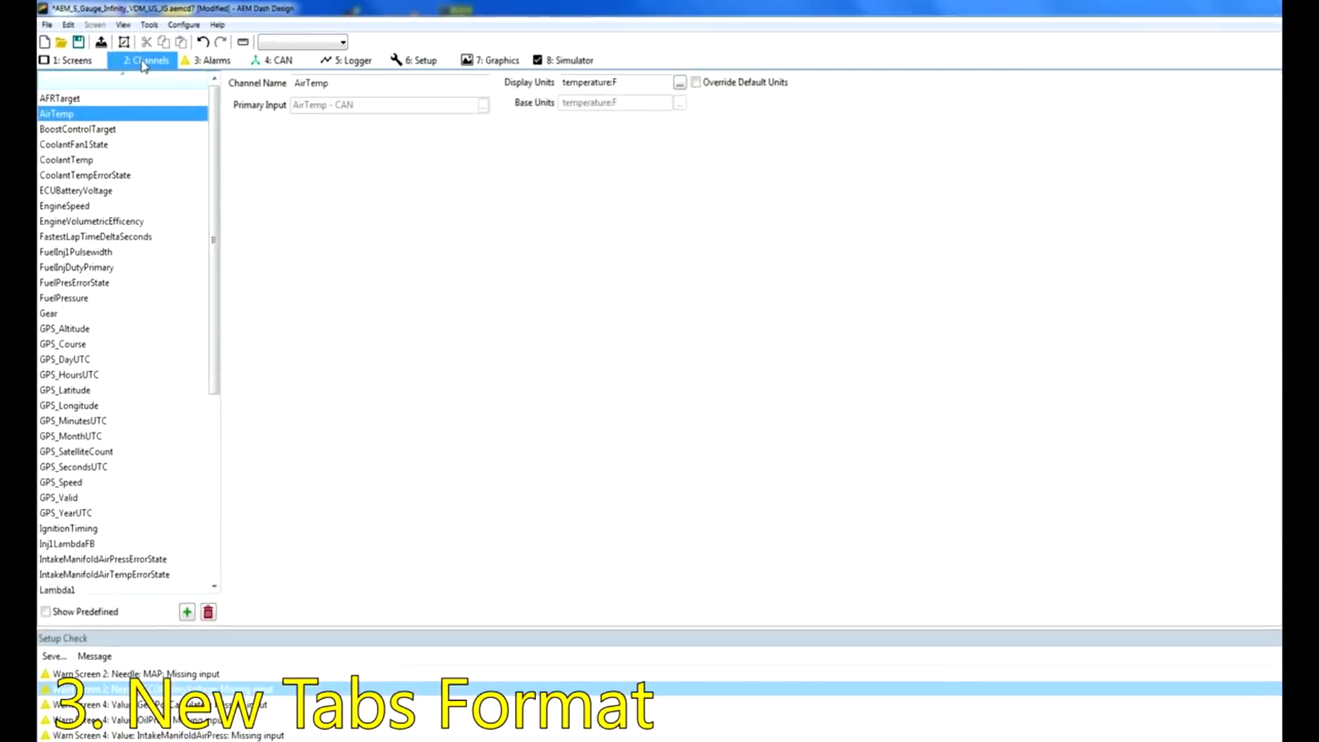
Review the alarm and warning channels on 3: Alarms, then view the 4: CAN receive message layout.
{"action": "scroll", "coordinate": [347, 211], "scroll_direction": "down", "scroll_amount": 6}
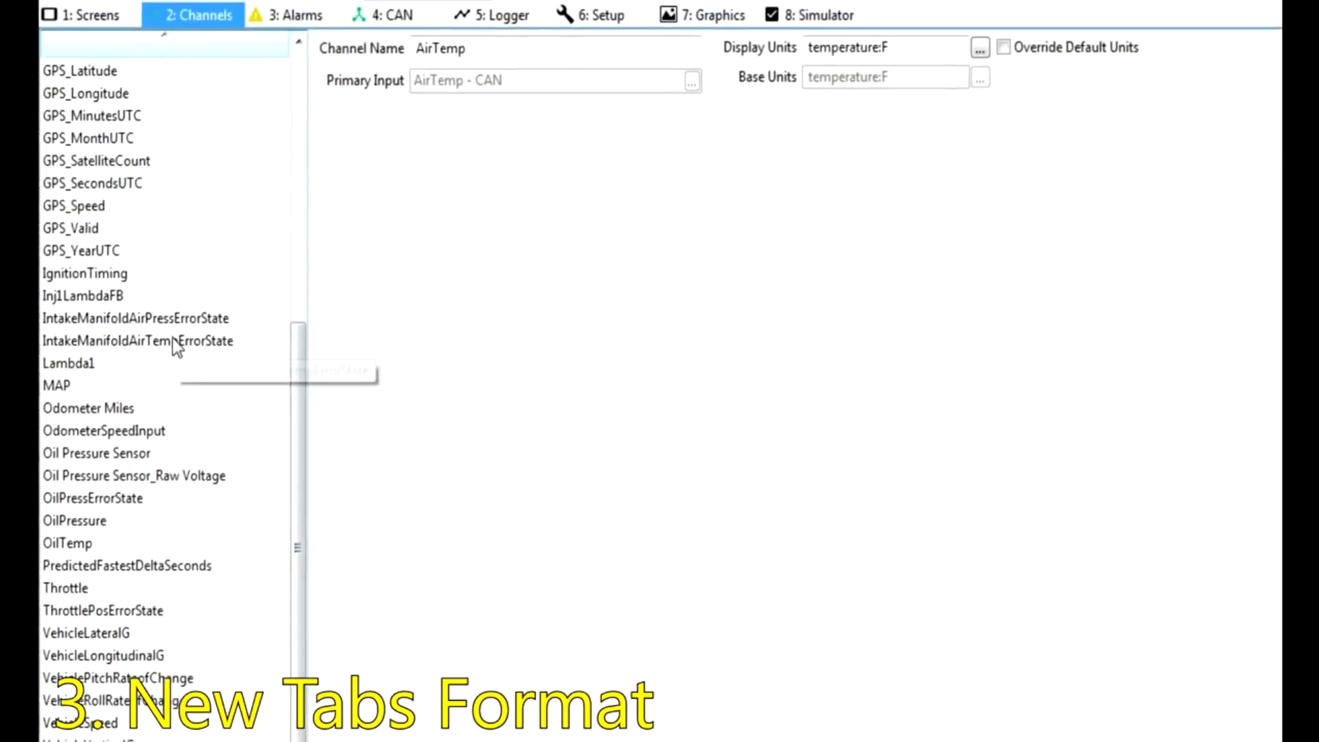
{"action": "left_click", "coordinate": [298, 73]}
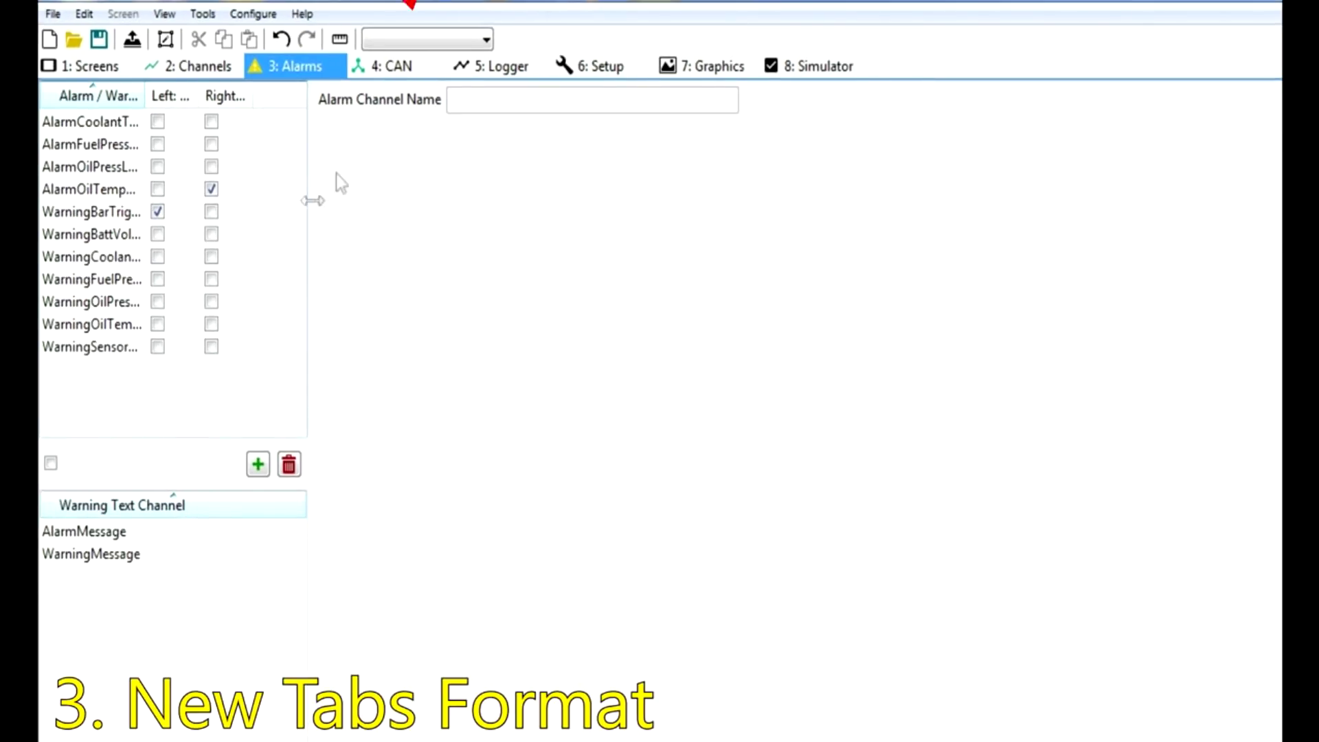
{"action": "left_click", "coordinate": [376, 75]}
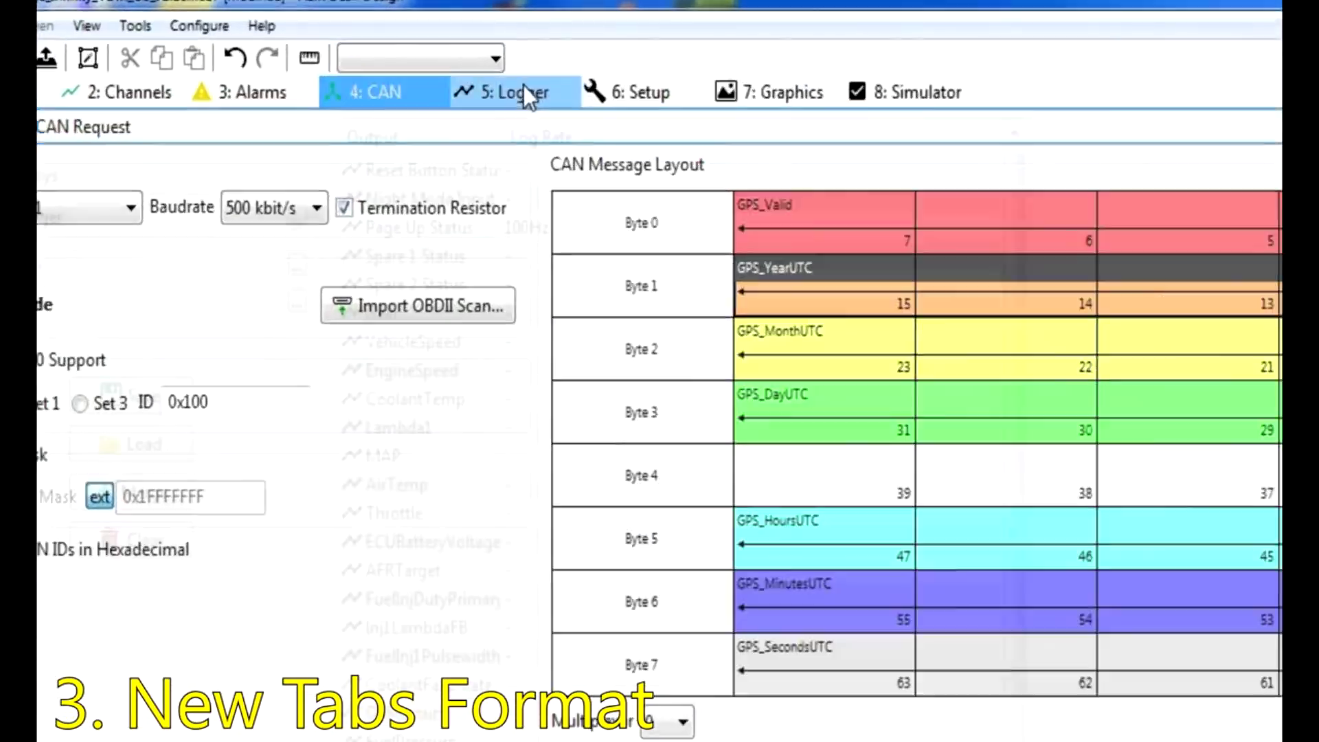
On the Logger tab set ECUBatteryVoltage to 200Hz, then view the Setup and Graphics tabs.
{"action": "left_click", "coordinate": [329, 54]}
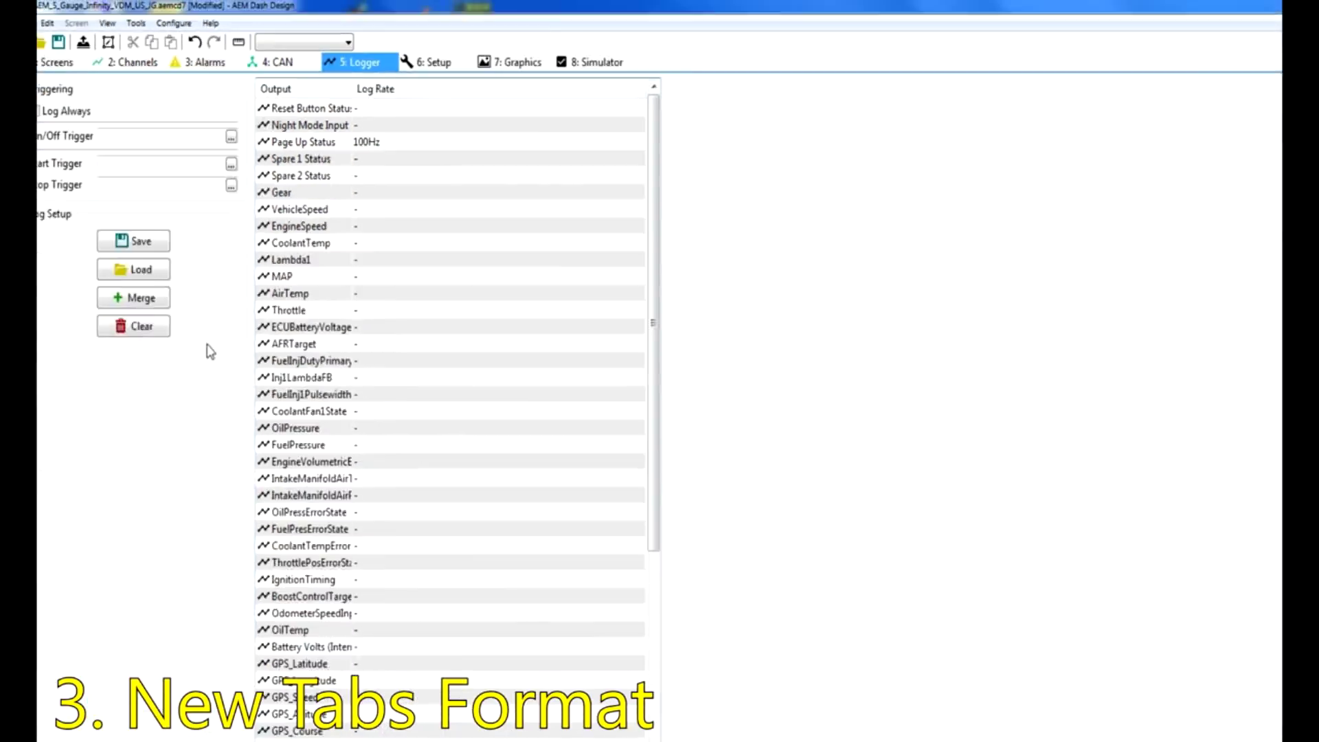
{"action": "left_click", "coordinate": [357, 254]}
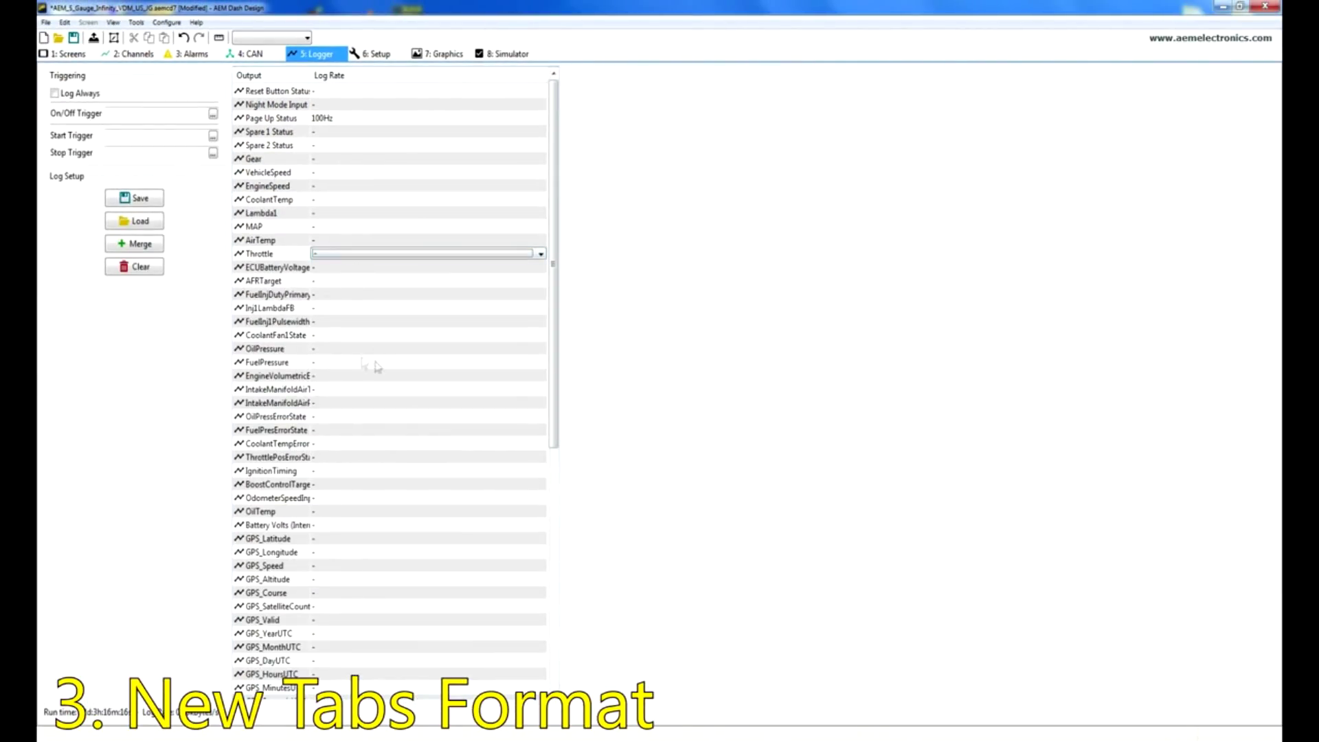
{"action": "left_click", "coordinate": [365, 267]}
{"action": "left_click", "coordinate": [448, 268]}
{"action": "left_click", "coordinate": [436, 287]}
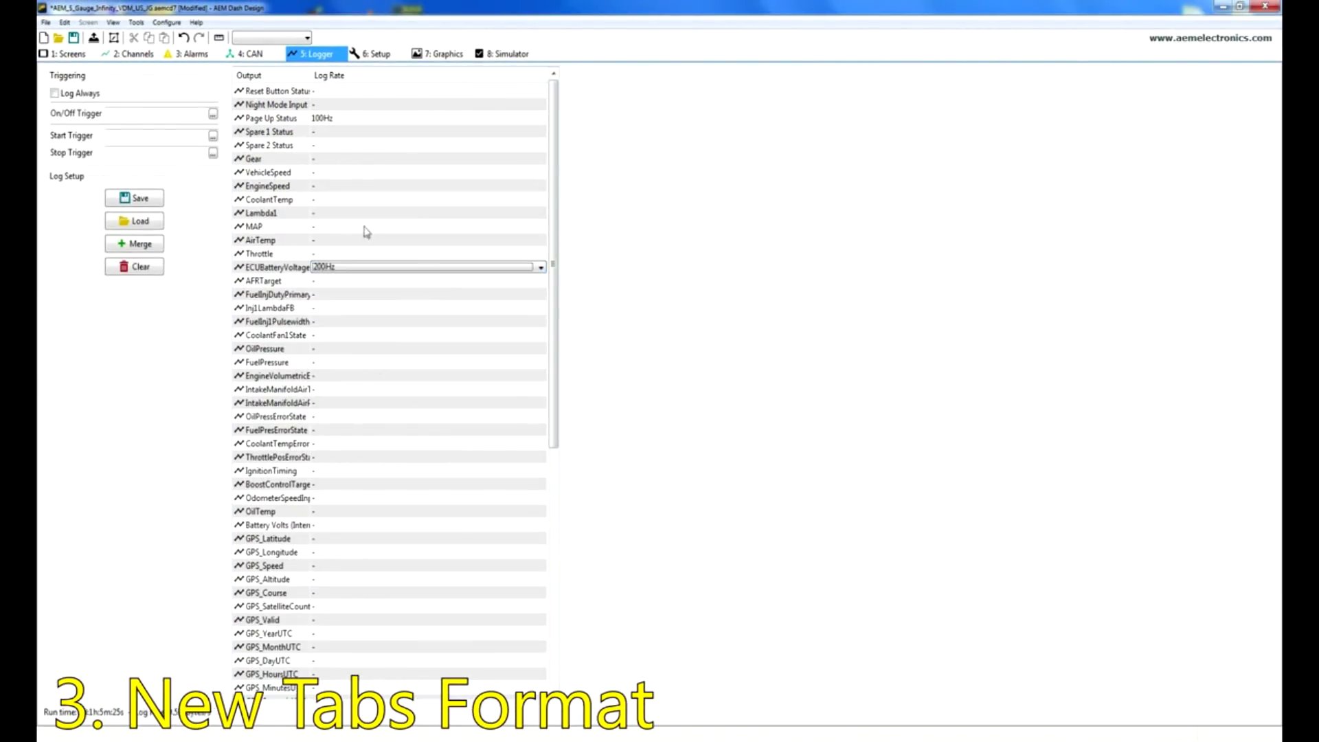
{"action": "left_click", "coordinate": [375, 54]}
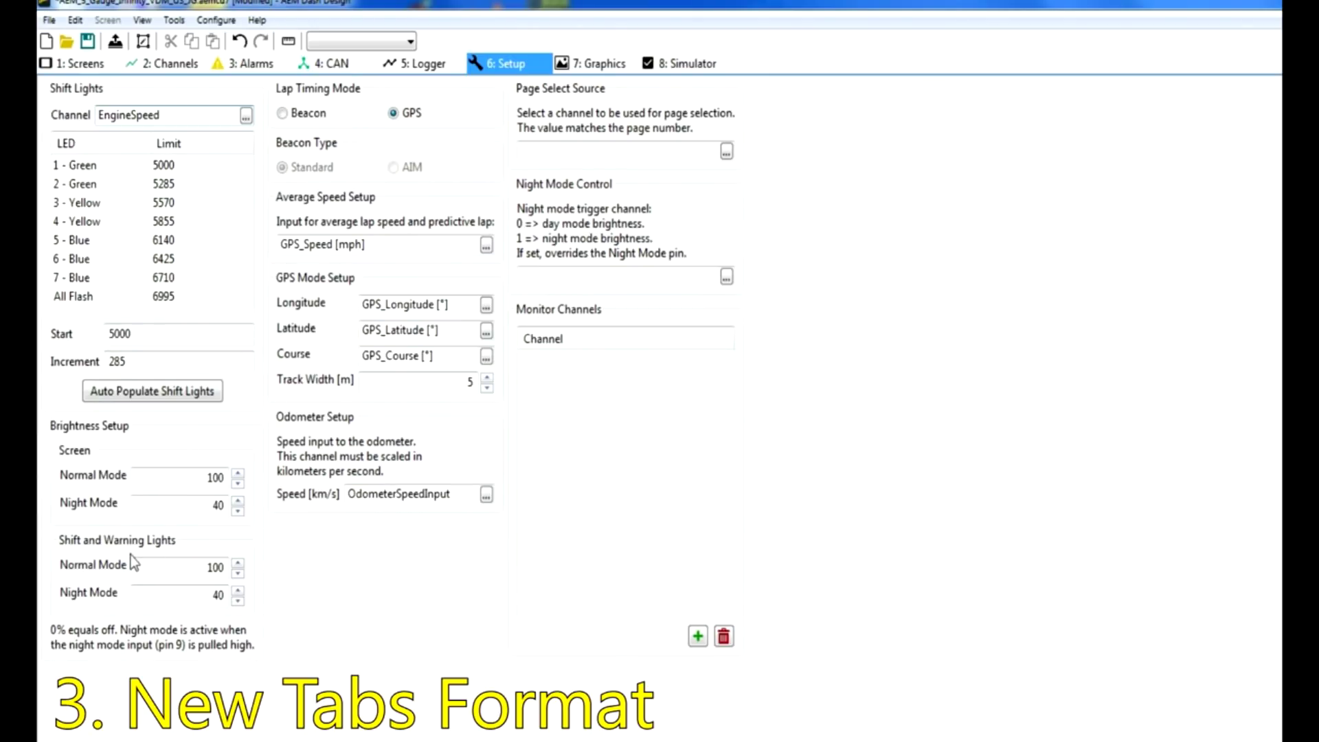
{"action": "left_click", "coordinate": [590, 63]}
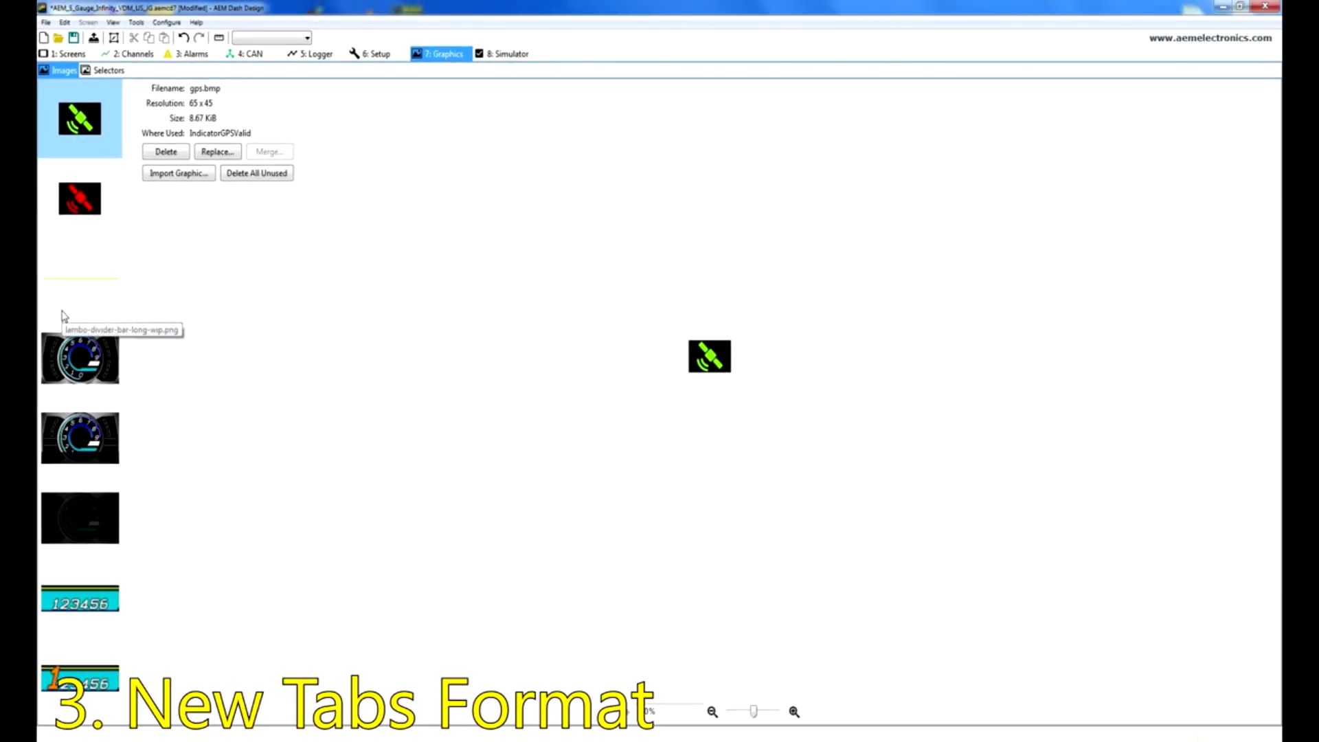
Inspect the lambo-divider image, scroll through the image list, then bring up the Simulator.
{"action": "left_click", "coordinate": [112, 316]}
{"action": "scroll", "coordinate": [114, 302], "scroll_direction": "down", "scroll_amount": 5}
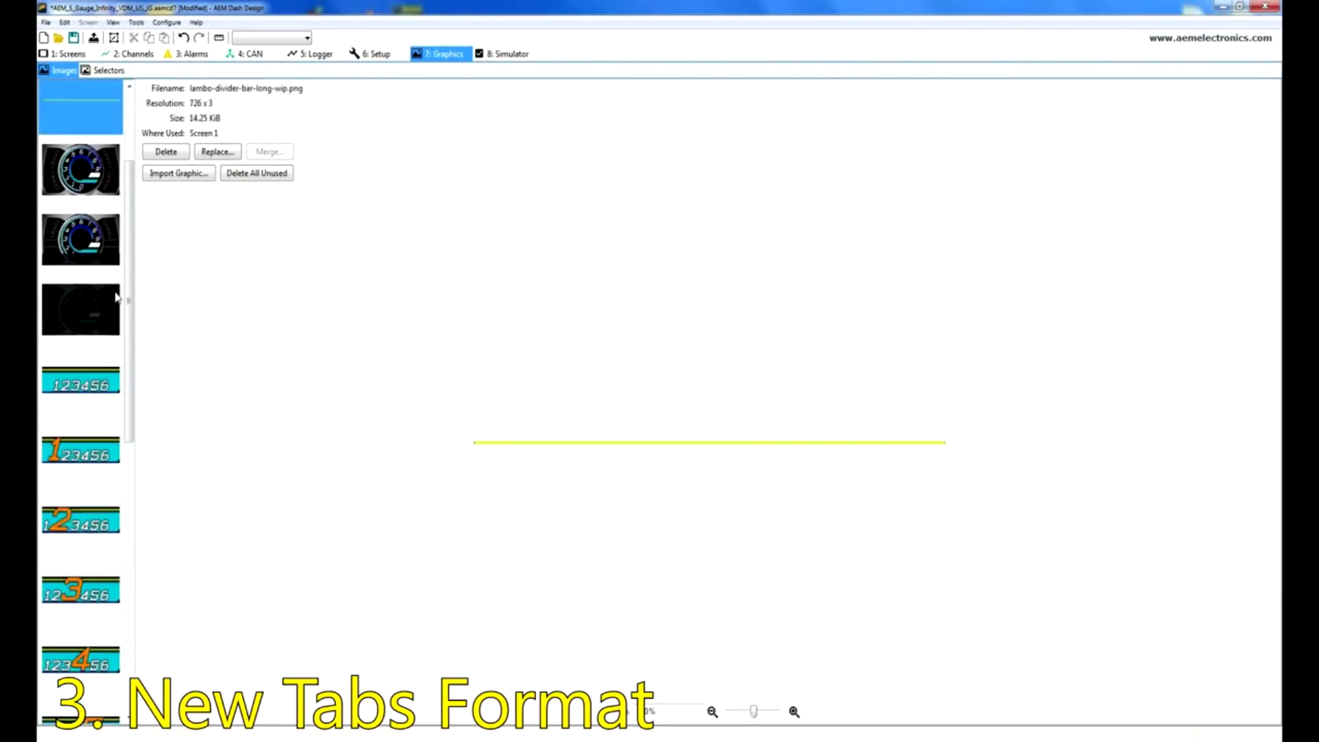
{"action": "scroll", "coordinate": [116, 302], "scroll_direction": "down", "scroll_amount": 5}
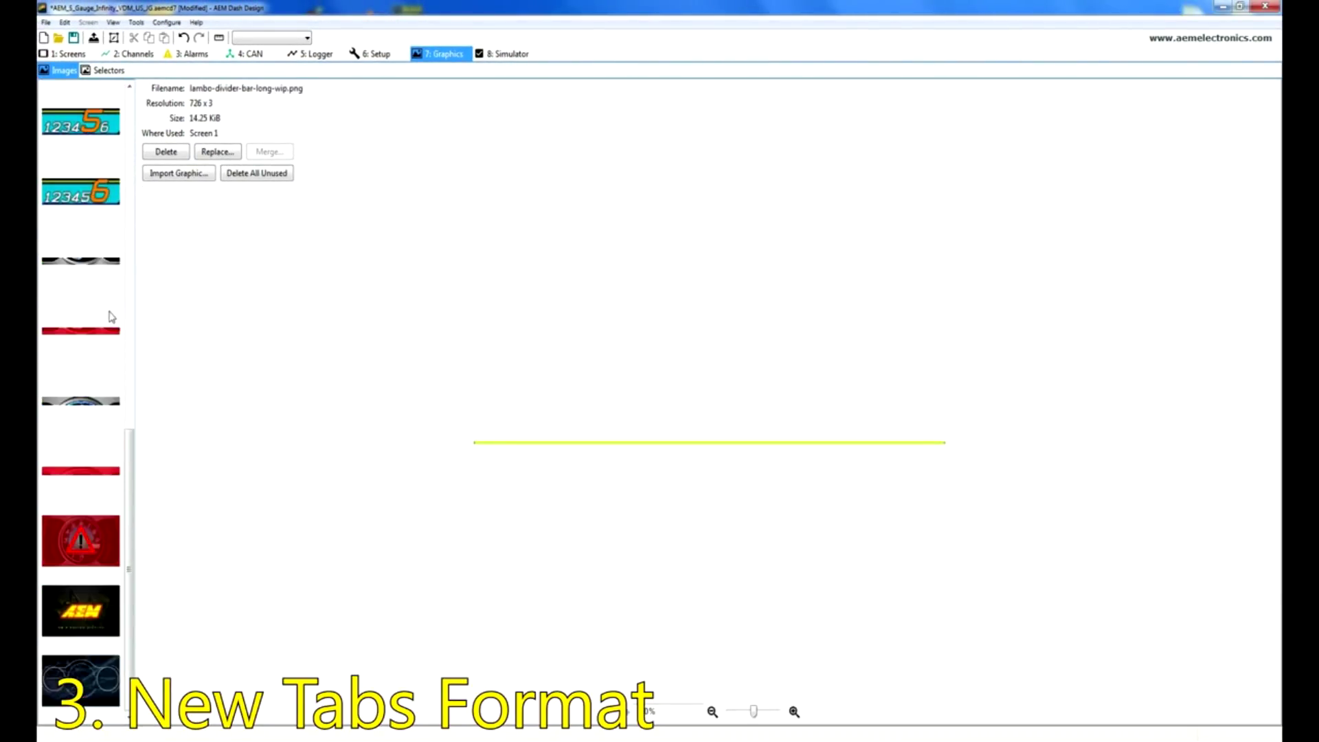
{"action": "scroll", "coordinate": [102, 325], "scroll_direction": "up", "scroll_amount": 3}
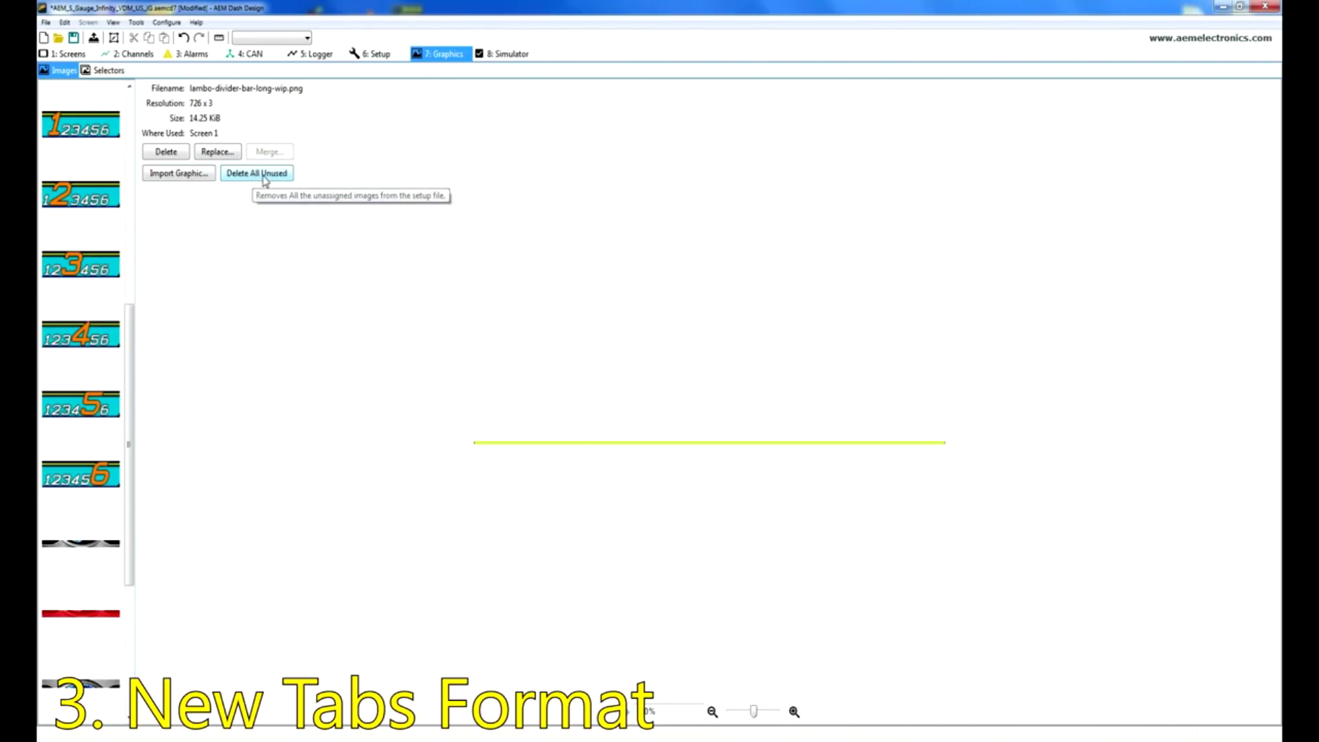
{"action": "left_click", "coordinate": [505, 54]}
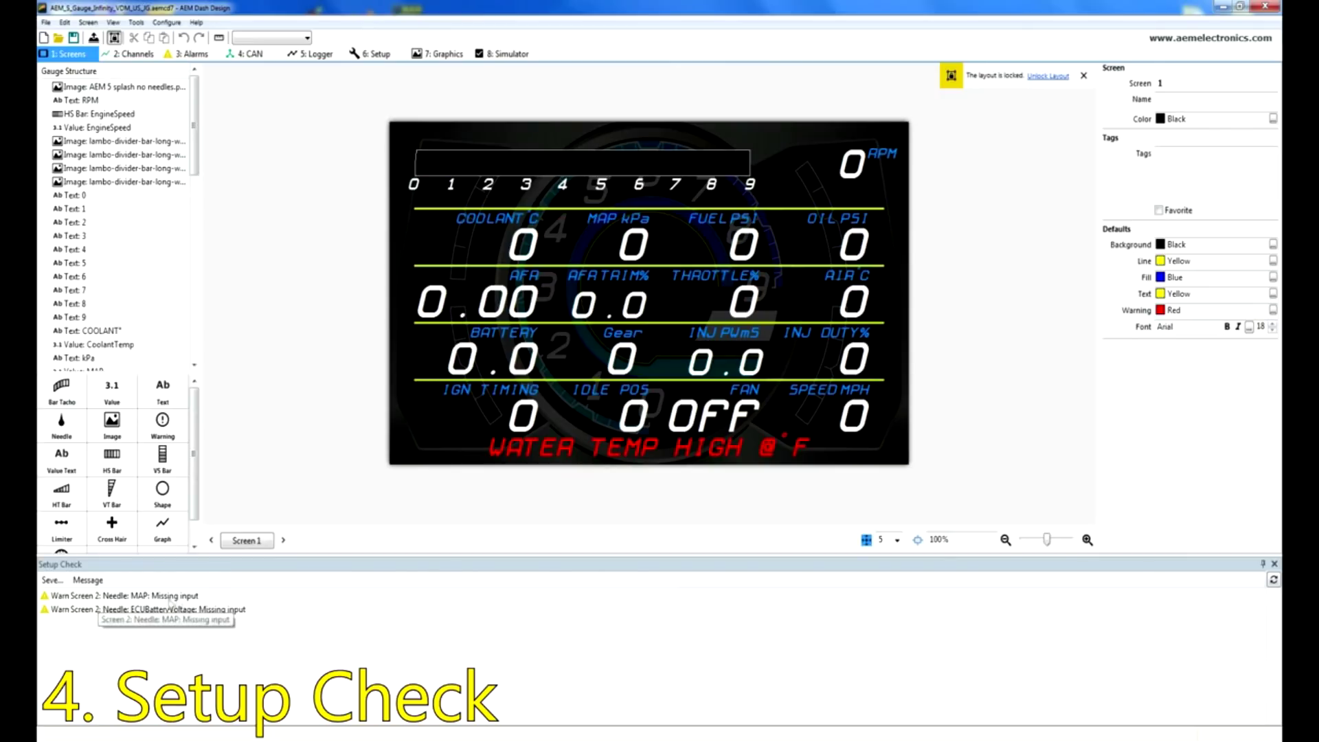
From the Setup Check warning, assign the MAP channel as the Screen 2 MAP needle's input.
{"action": "double_click", "coordinate": [98, 596]}
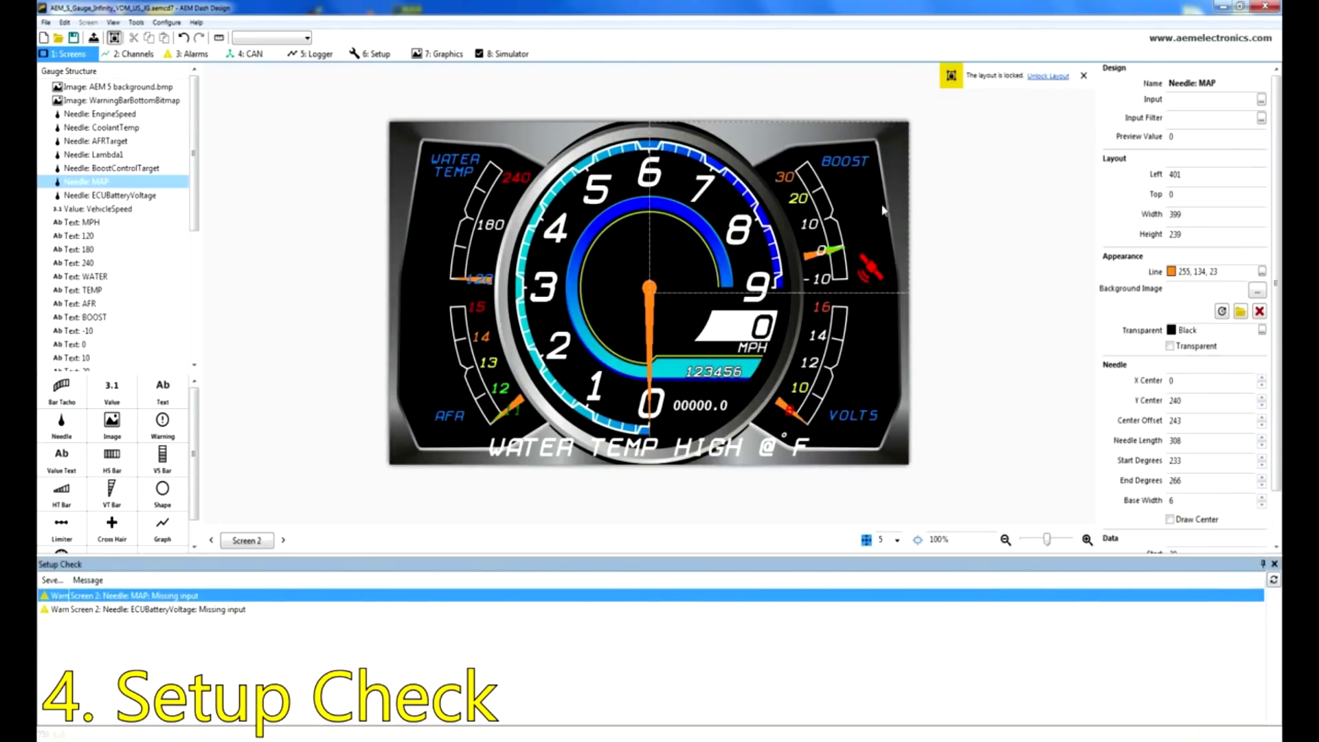
{"action": "left_click", "coordinate": [1261, 100]}
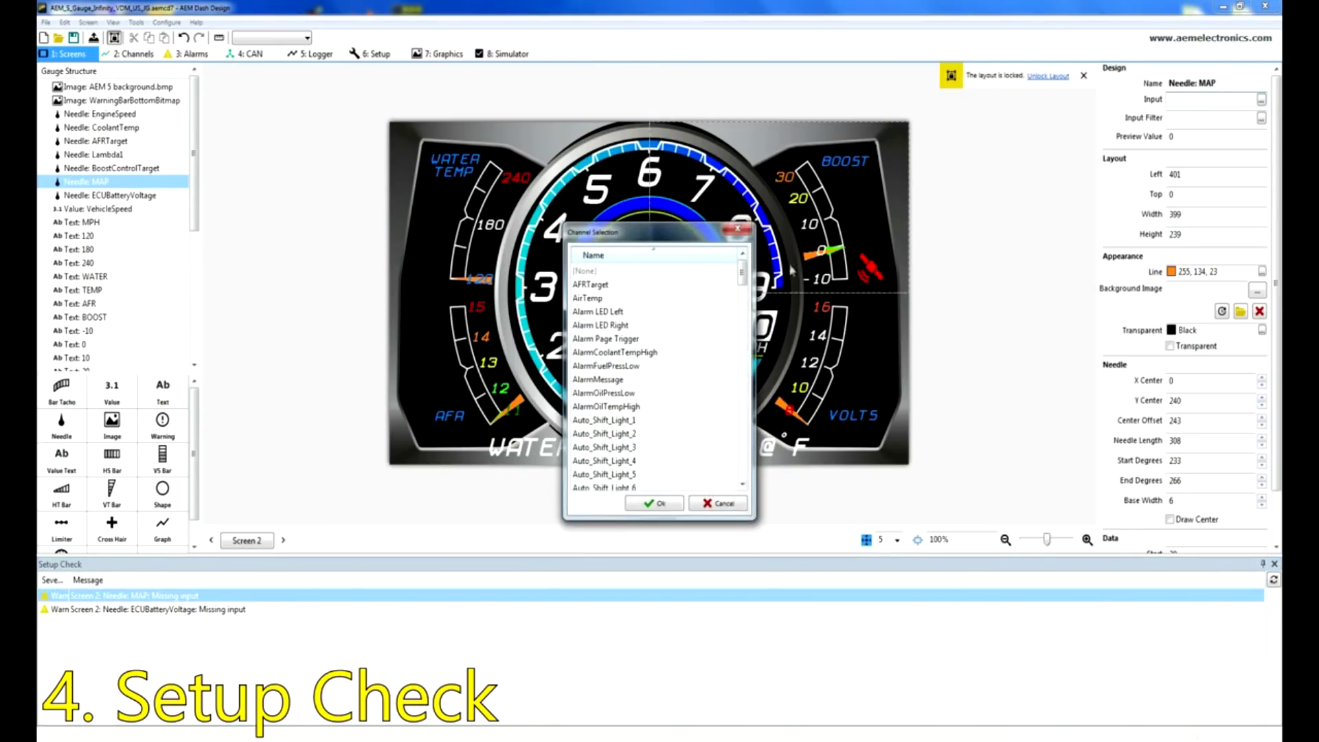
{"action": "left_click_drag", "start_coordinate": [740, 280], "coordinate": [740, 407]}
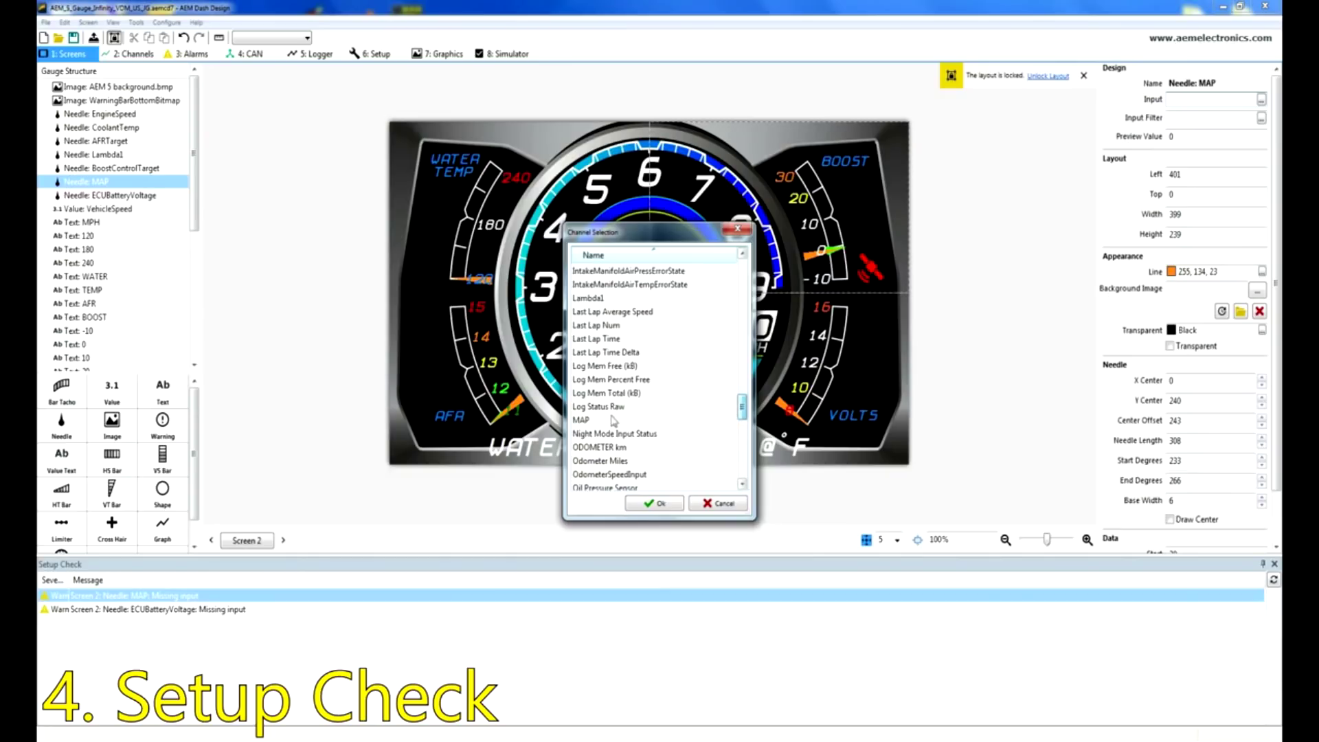
{"action": "left_click", "coordinate": [612, 420]}
{"action": "left_click", "coordinate": [654, 505]}
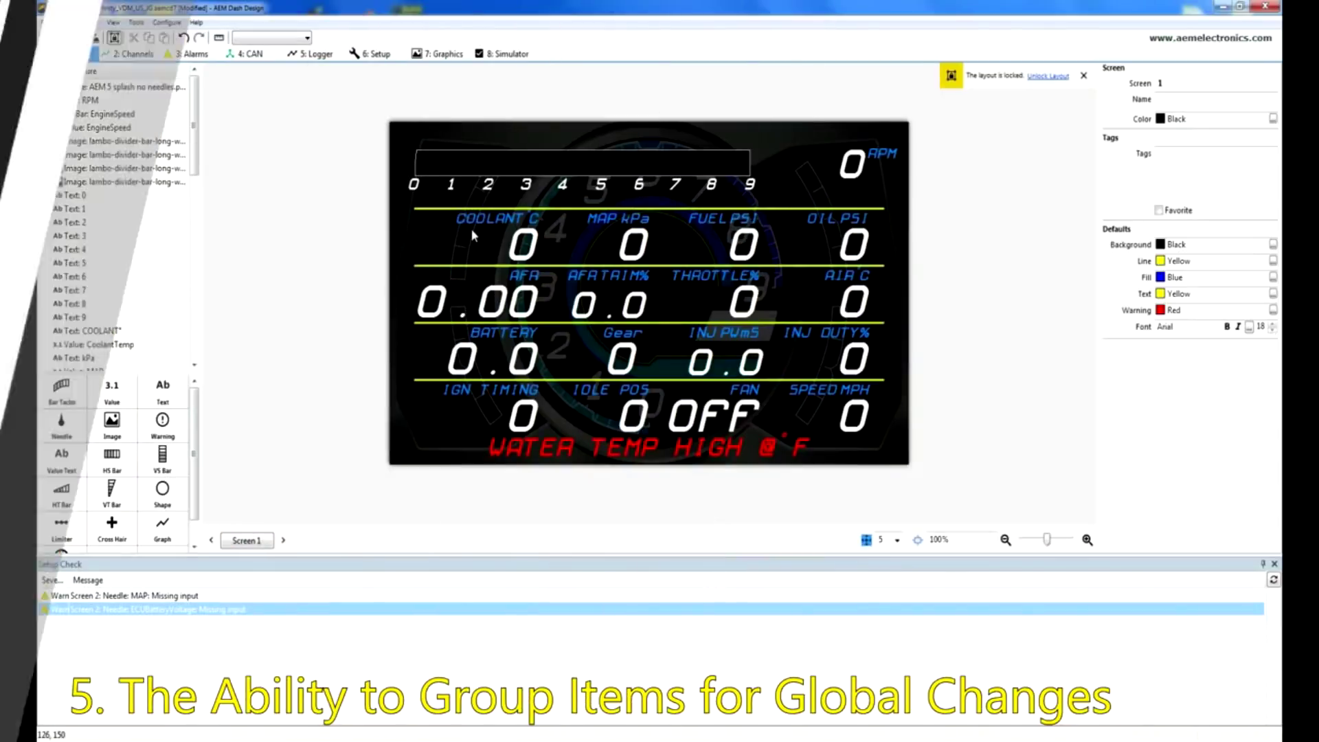
Group the COOLANT, MAP, FUEL and OIL top-row labels together as Row 1 Text.
{"action": "left_click", "coordinate": [474, 224]}
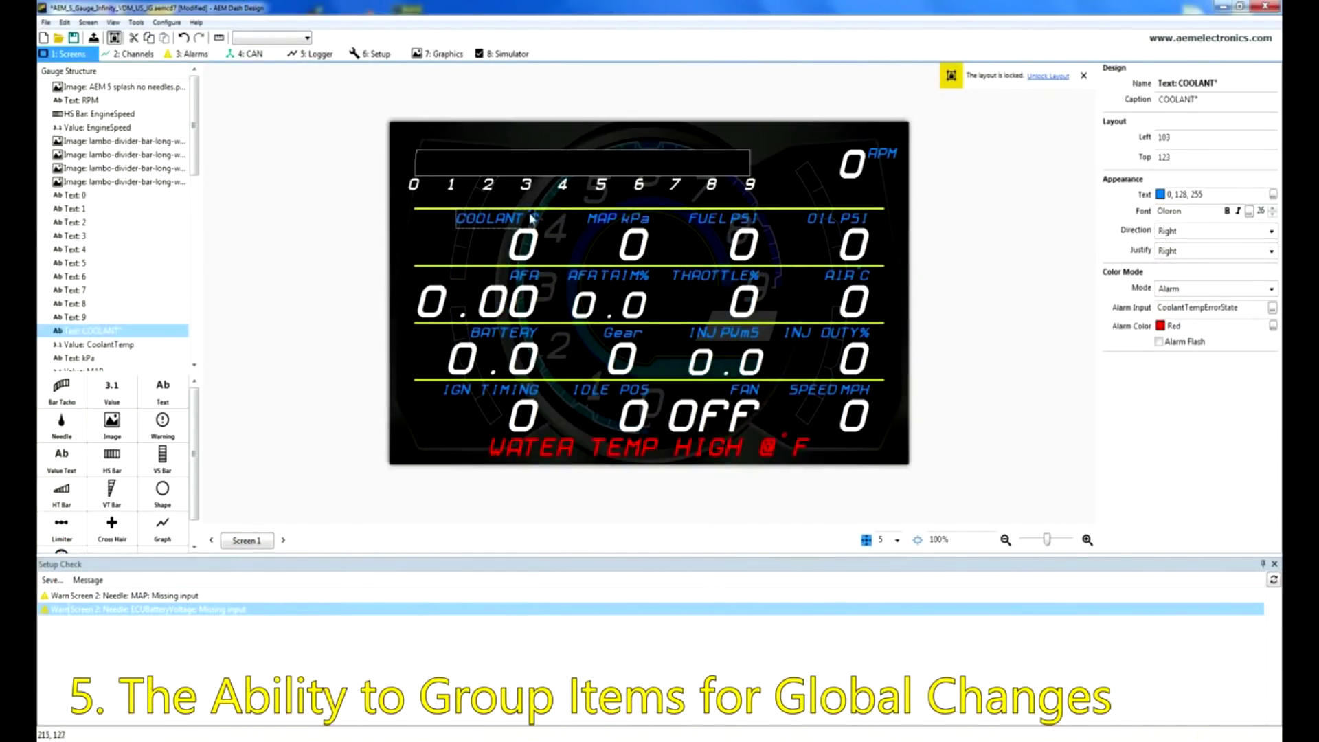
{"action": "left_click", "coordinate": [537, 220], "text": "ctrl"}
{"action": "left_click", "coordinate": [600, 221], "text": "ctrl"}
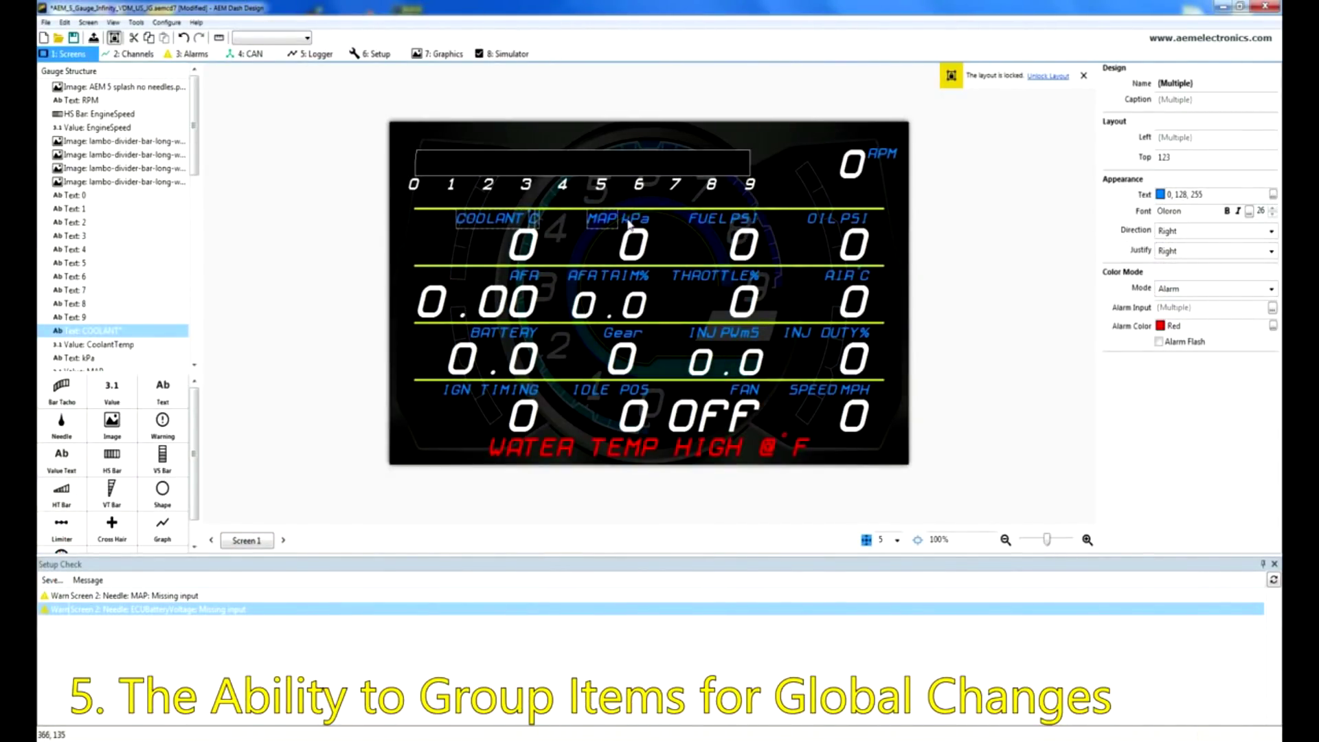
{"action": "left_click", "coordinate": [629, 220], "text": "ctrl"}
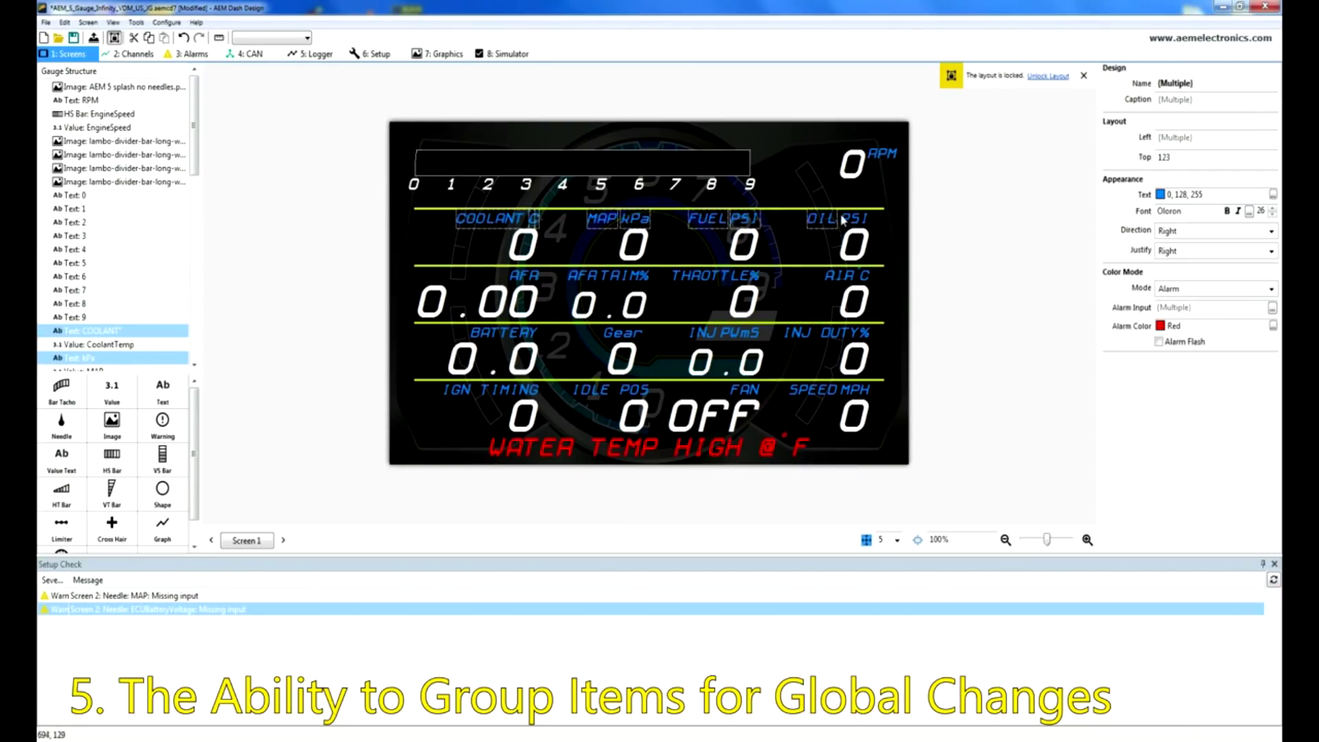
{"action": "right_click", "coordinate": [126, 330]}
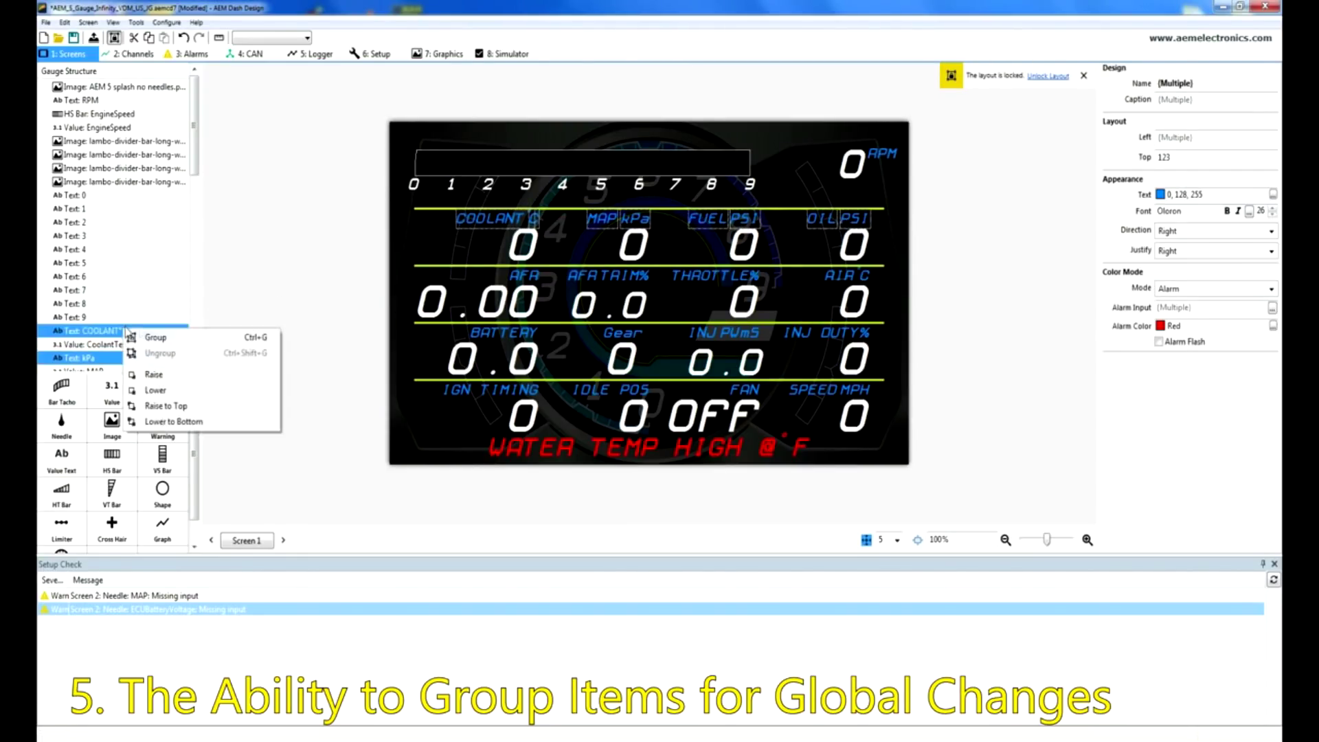
{"action": "left_click", "coordinate": [155, 337]}
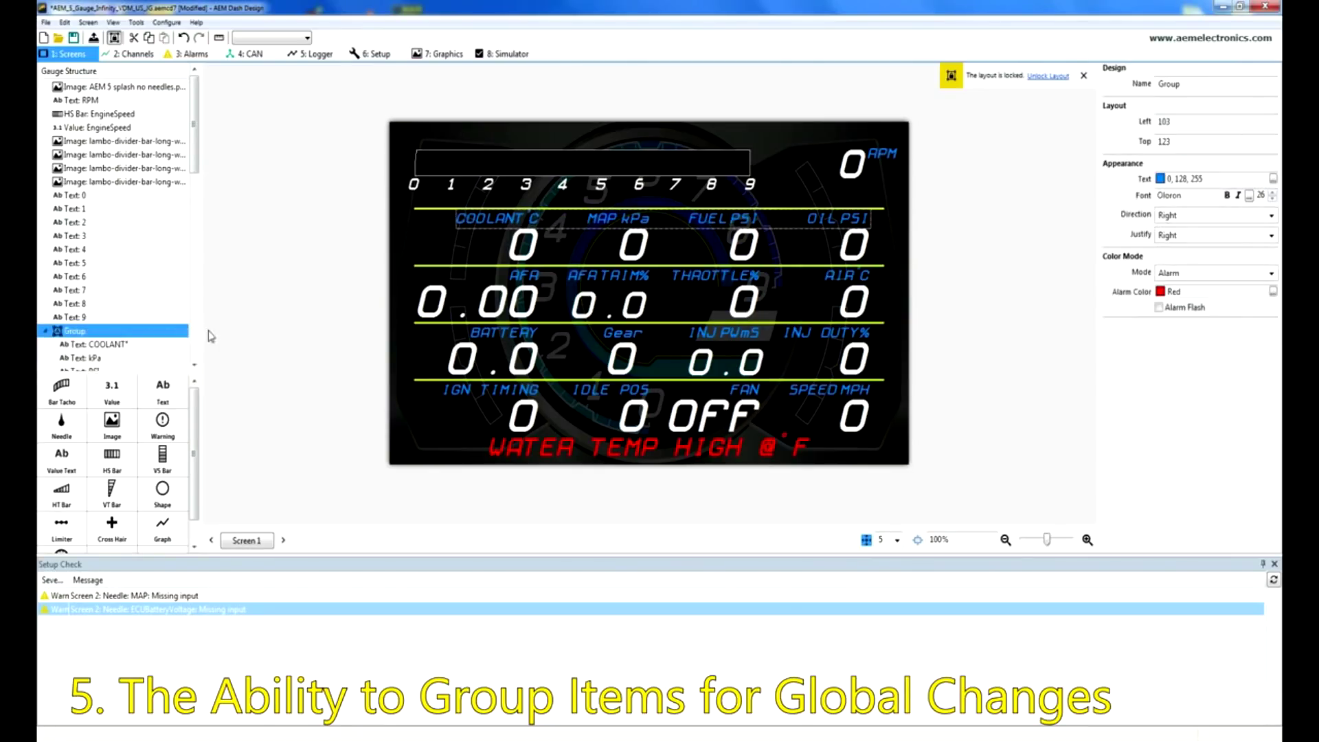
Set the Row 1 Text group's text colour to Red.
{"action": "left_click", "coordinate": [1273, 180]}
{"action": "left_click", "coordinate": [1042, 192]}
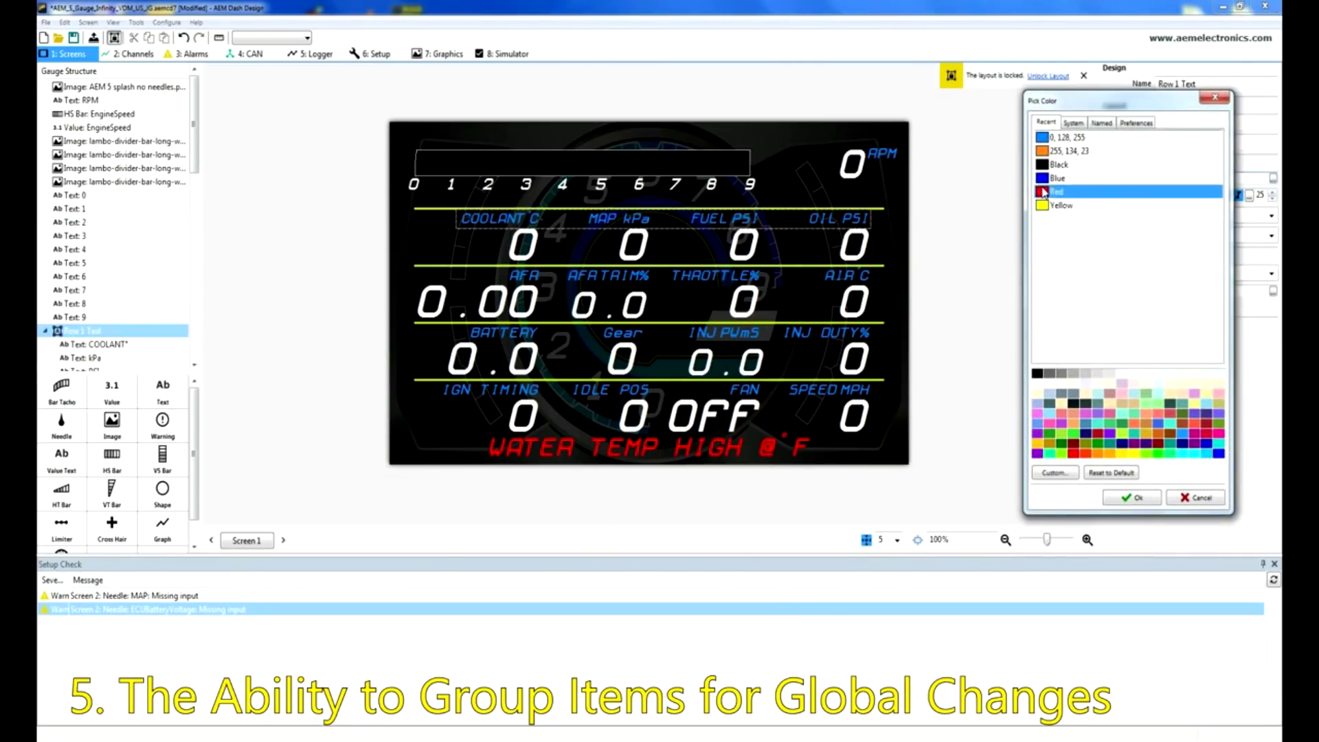
{"action": "left_click", "coordinate": [1132, 498]}
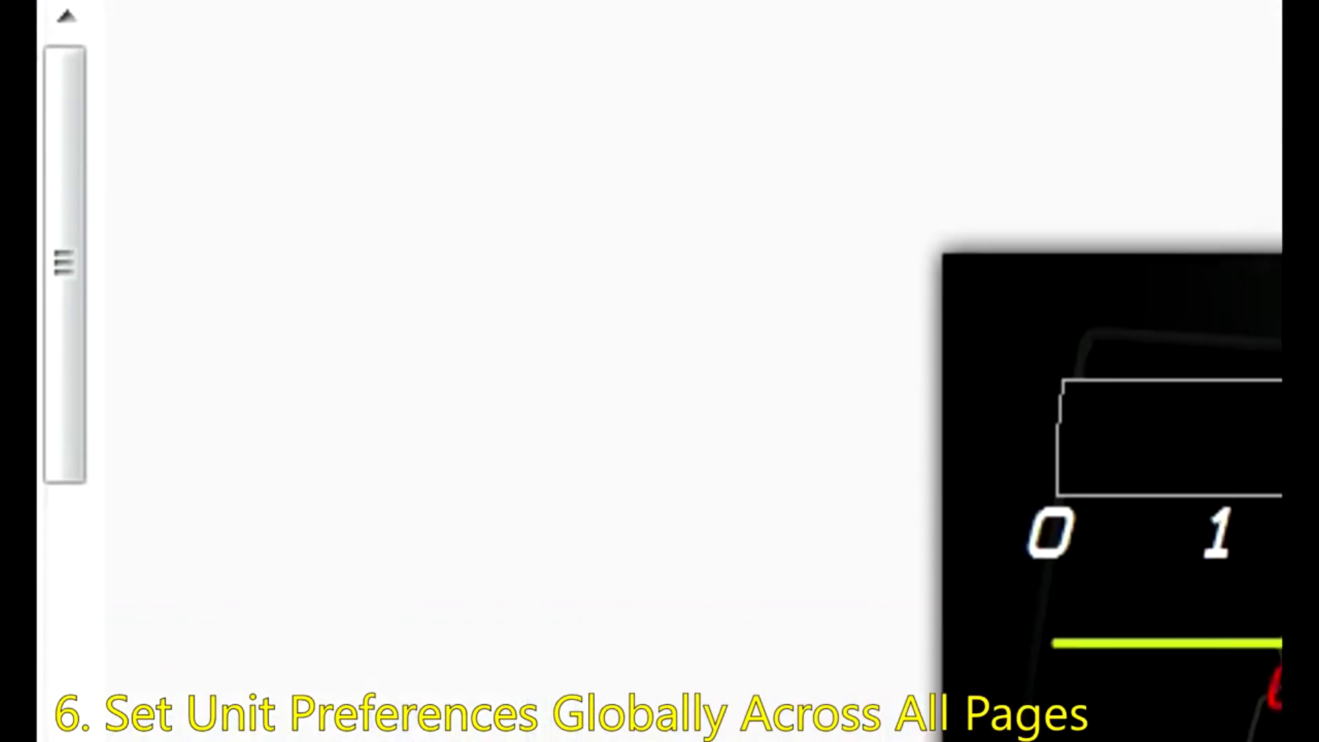
Set the Temperature unit preference to Celsius.
{"action": "left_click", "coordinate": [796, 146]}
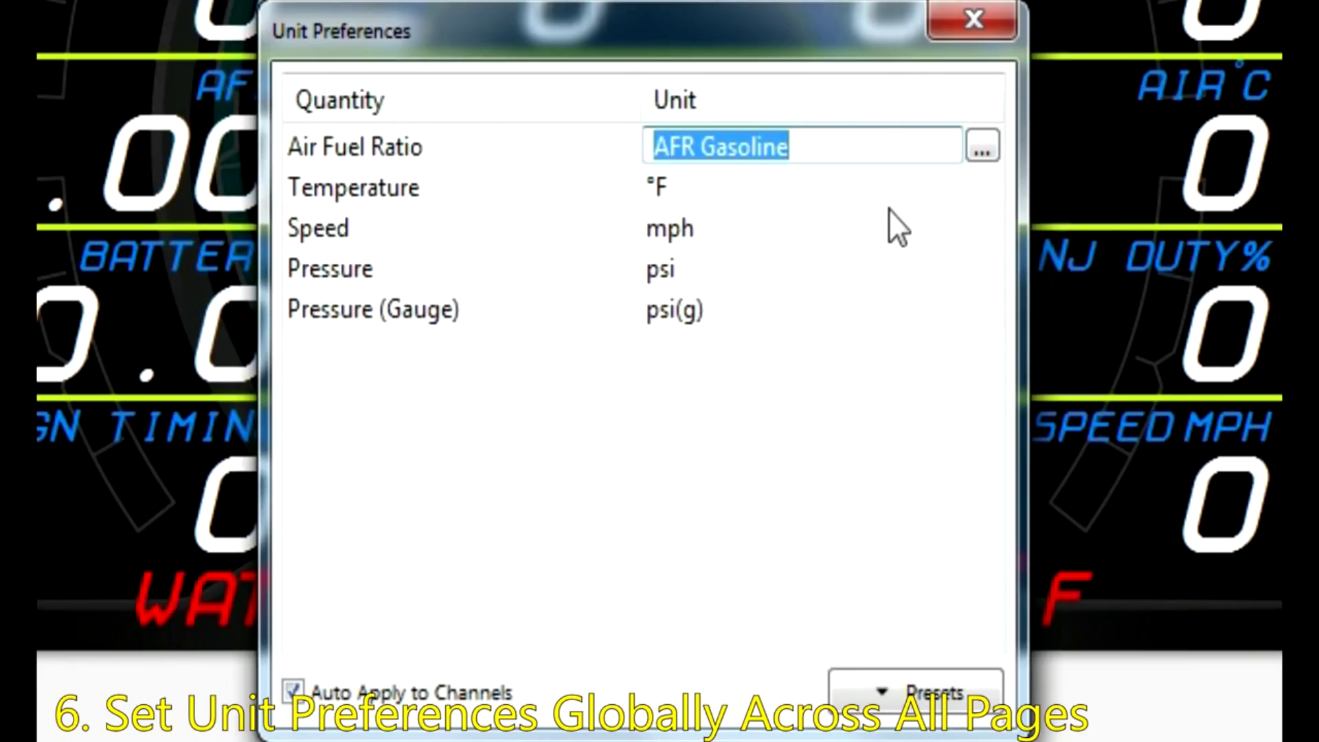
{"action": "left_click", "coordinate": [942, 187]}
{"action": "left_click", "coordinate": [980, 190]}
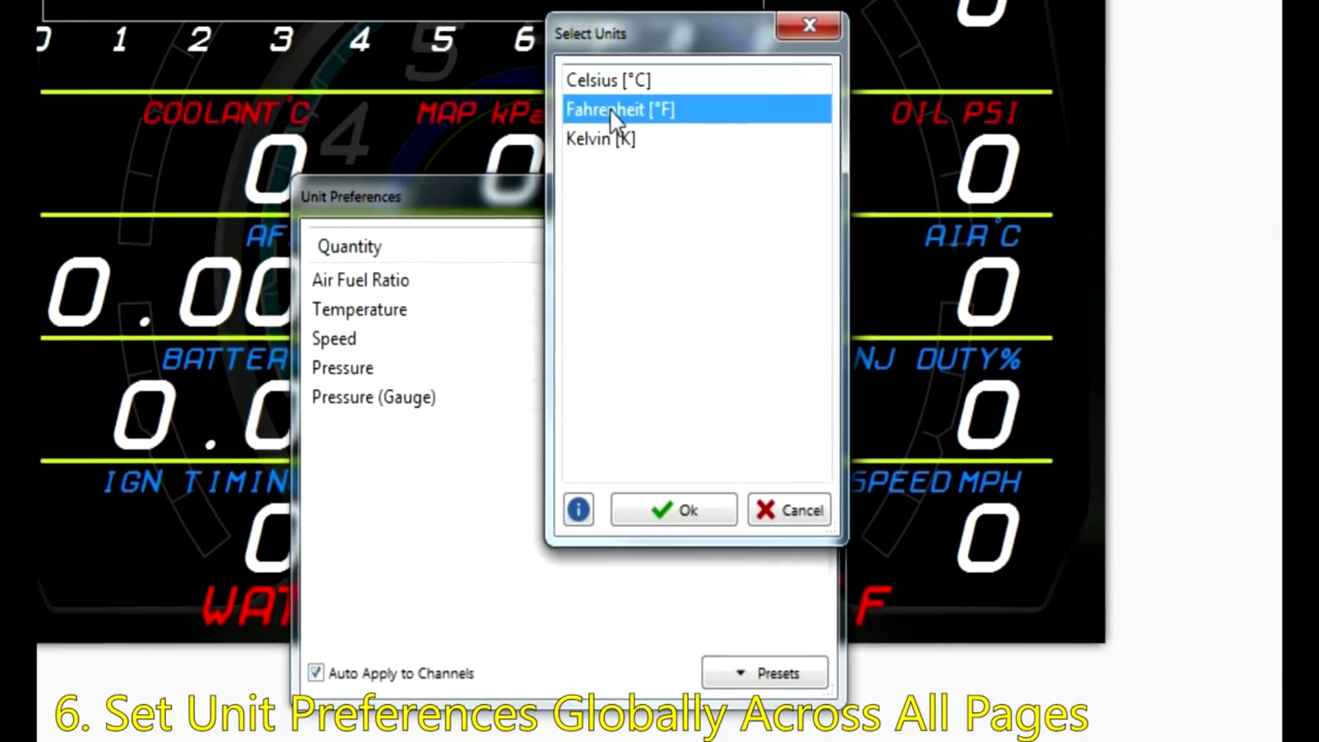
{"action": "left_click", "coordinate": [607, 81]}
{"action": "left_click", "coordinate": [680, 514]}
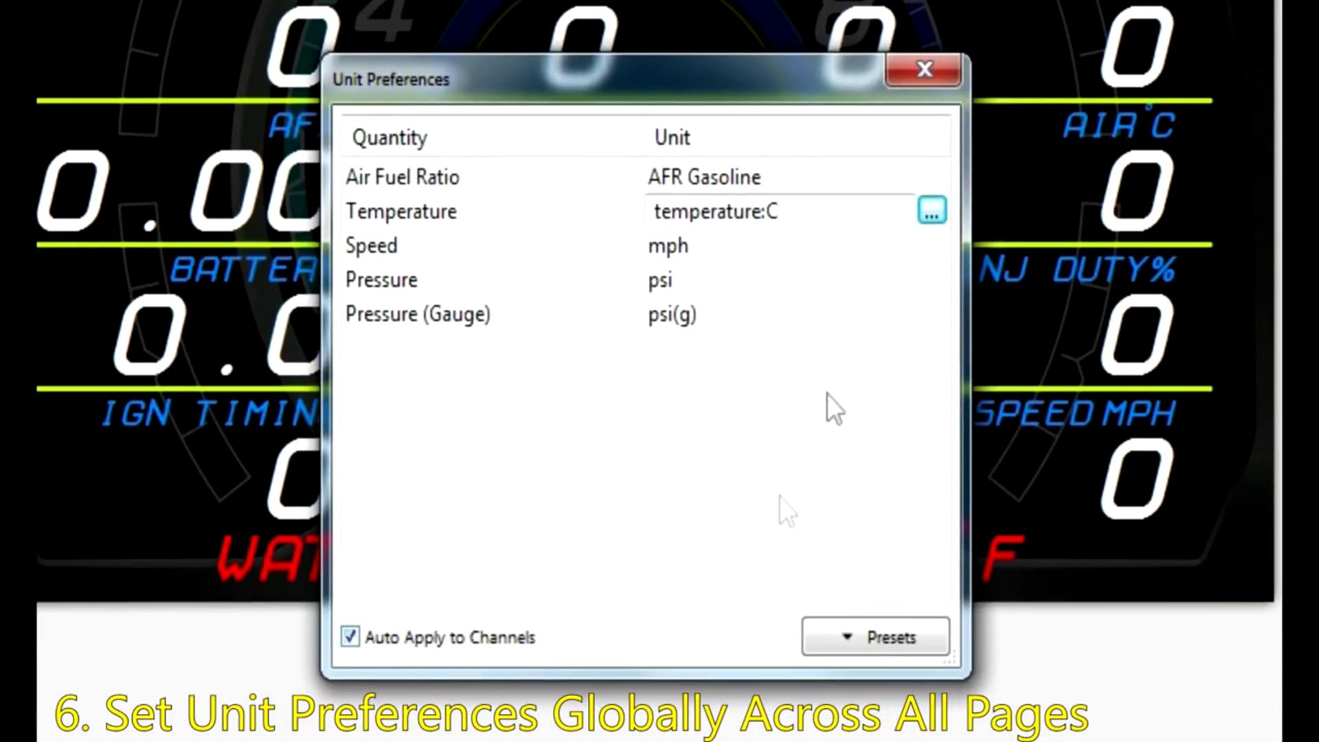
Apply the SI Units preset to all quantities and close Unit Preferences.
{"action": "left_click", "coordinate": [851, 626]}
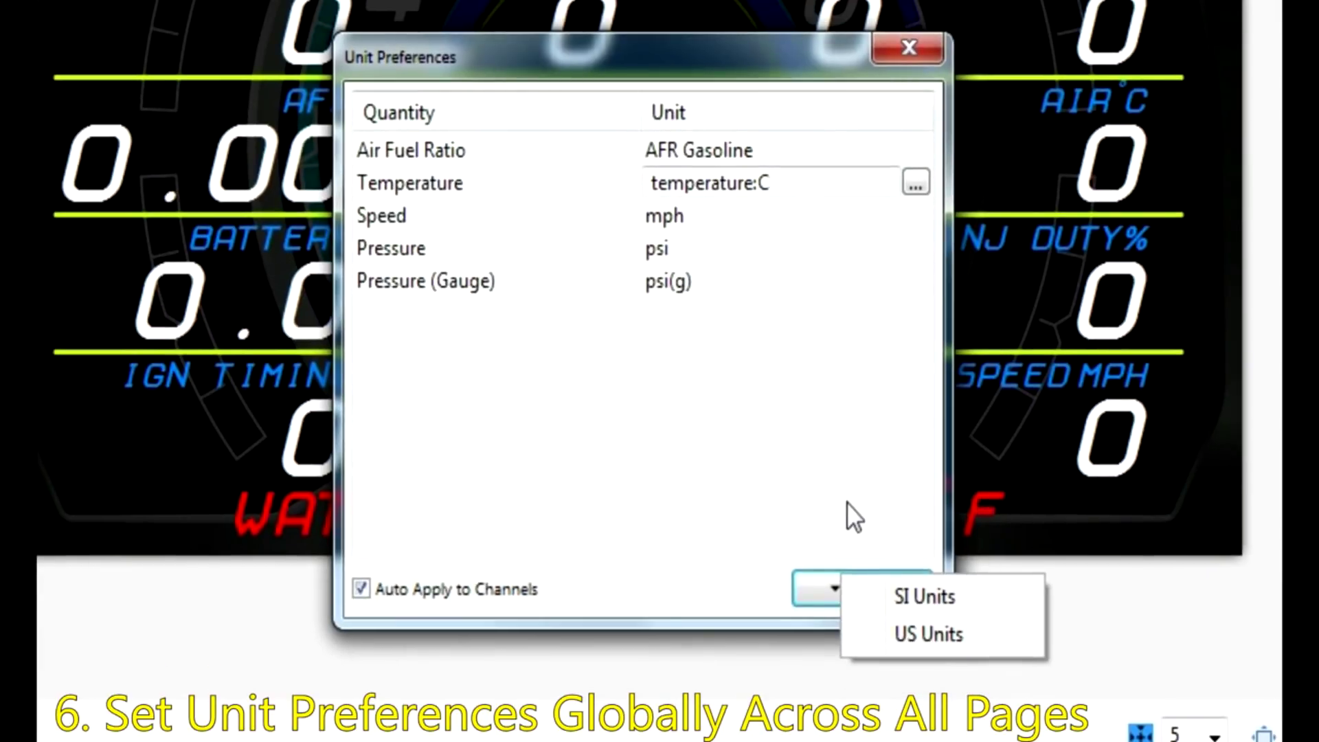
{"action": "left_click", "coordinate": [907, 596]}
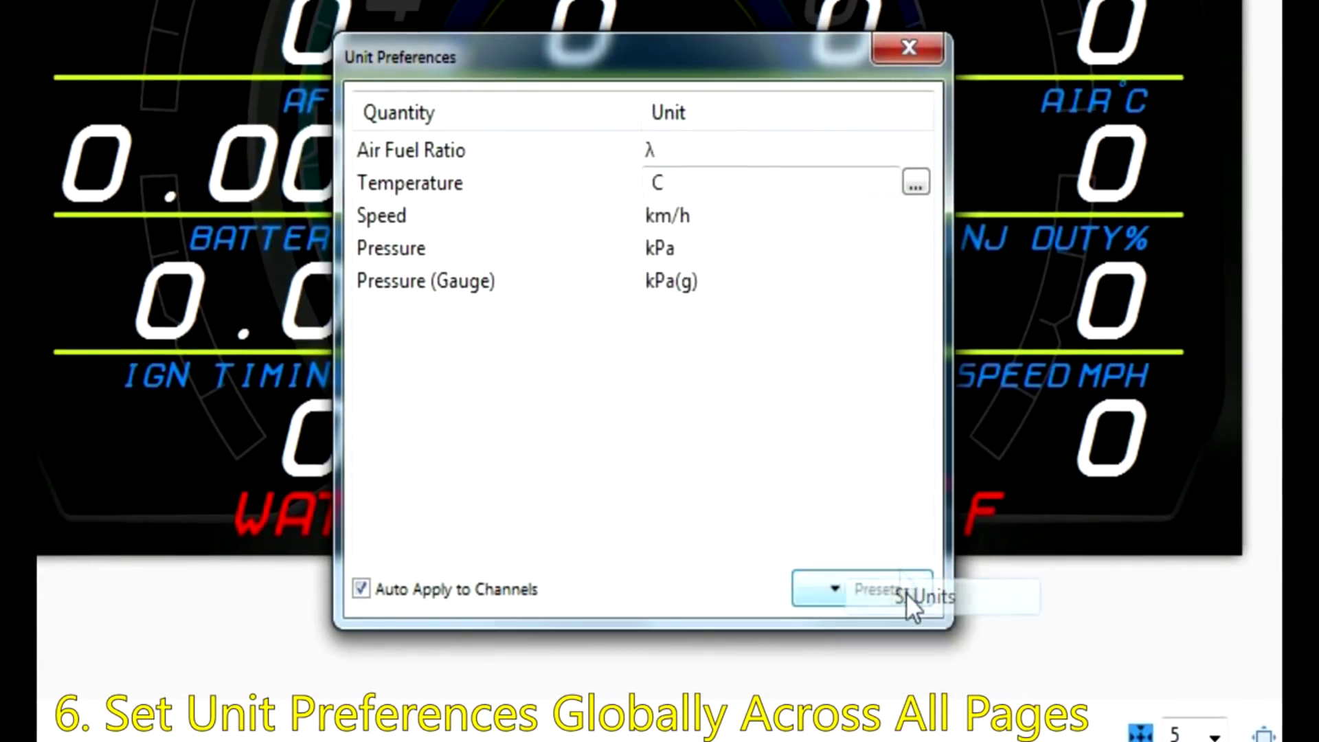
{"action": "left_click", "coordinate": [909, 50]}
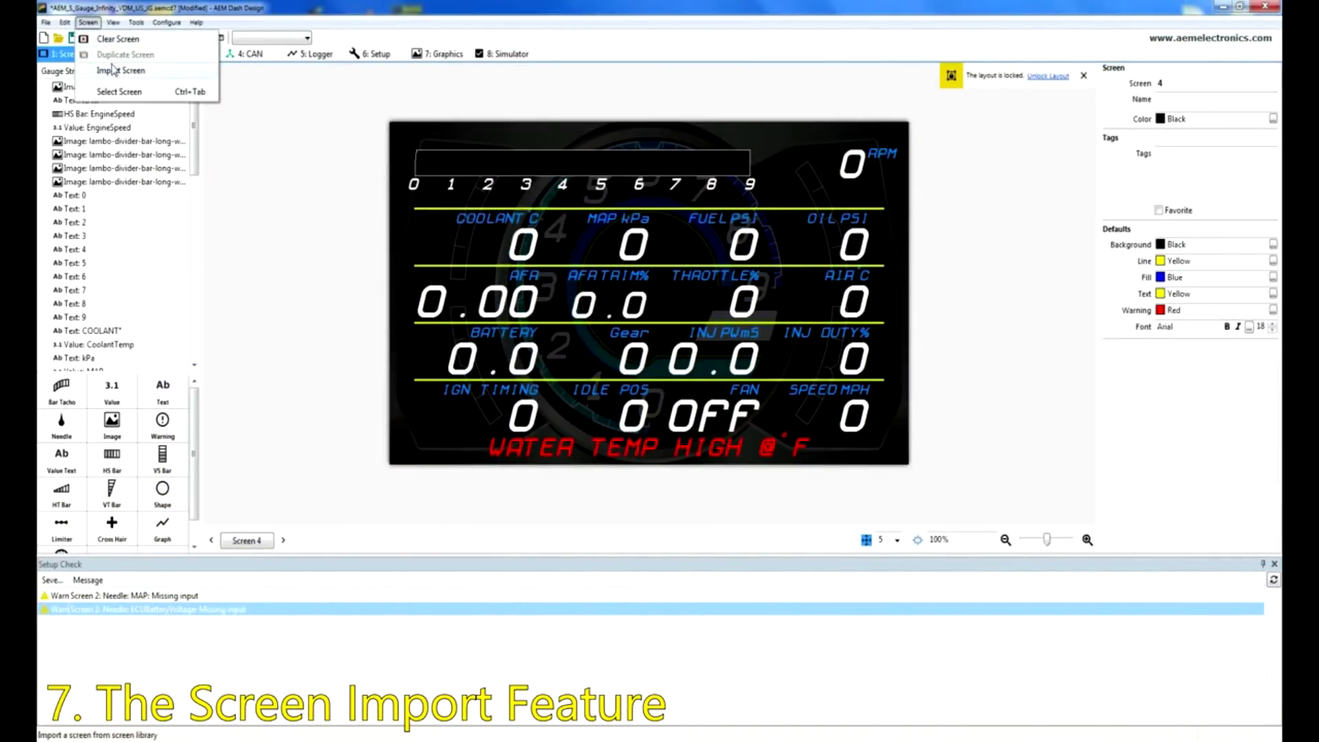
Import a screen from Setups > App Specific with Include Subfolders ticked, browsing the screen list.
{"action": "left_click", "coordinate": [113, 70]}
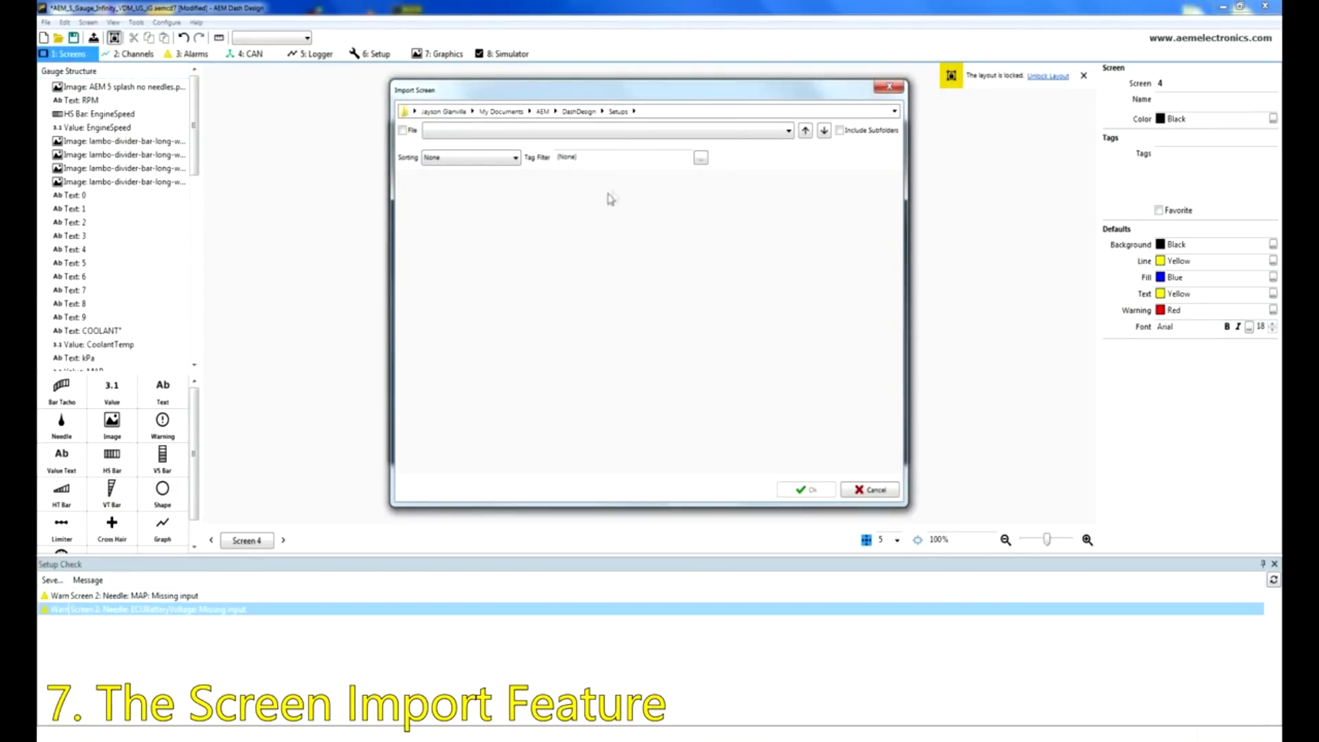
{"action": "left_click", "coordinate": [605, 98]}
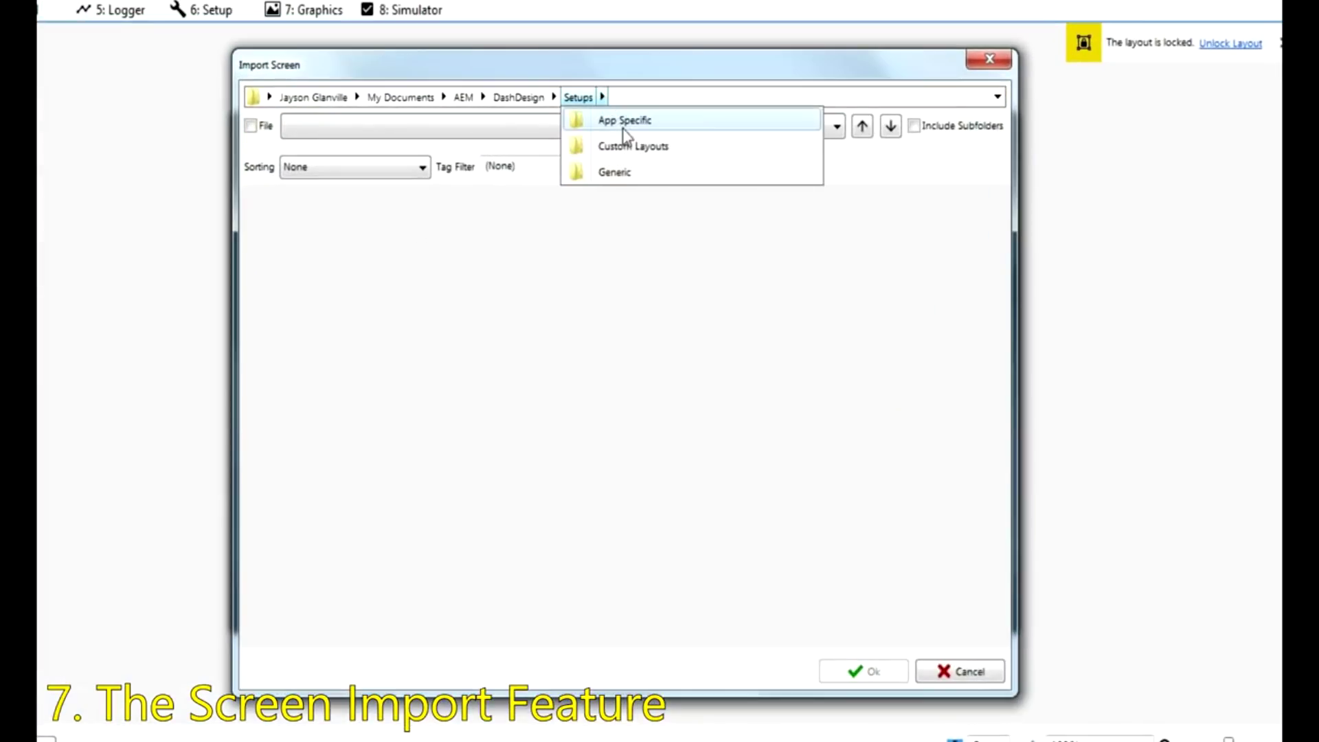
{"action": "left_click", "coordinate": [621, 124]}
{"action": "left_click", "coordinate": [914, 125]}
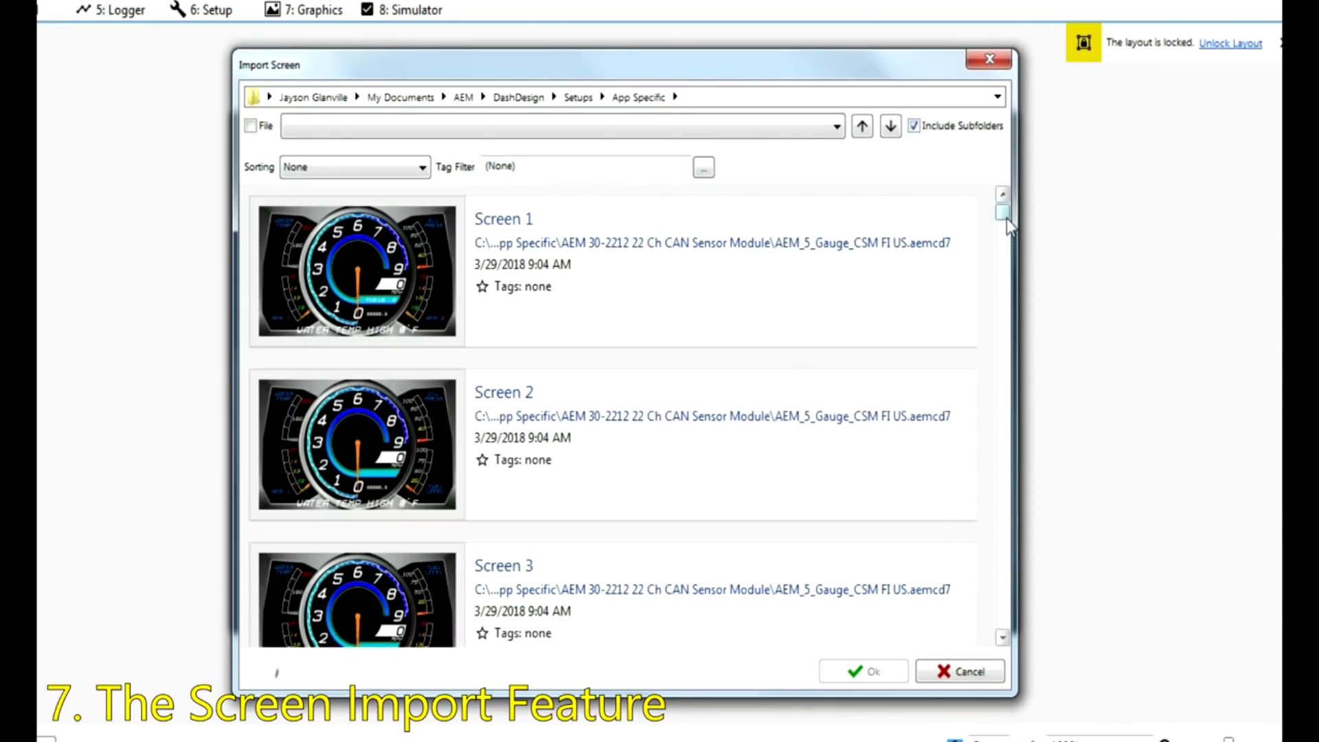
{"action": "left_click_drag", "start_coordinate": [1007, 217], "coordinate": [1000, 323]}
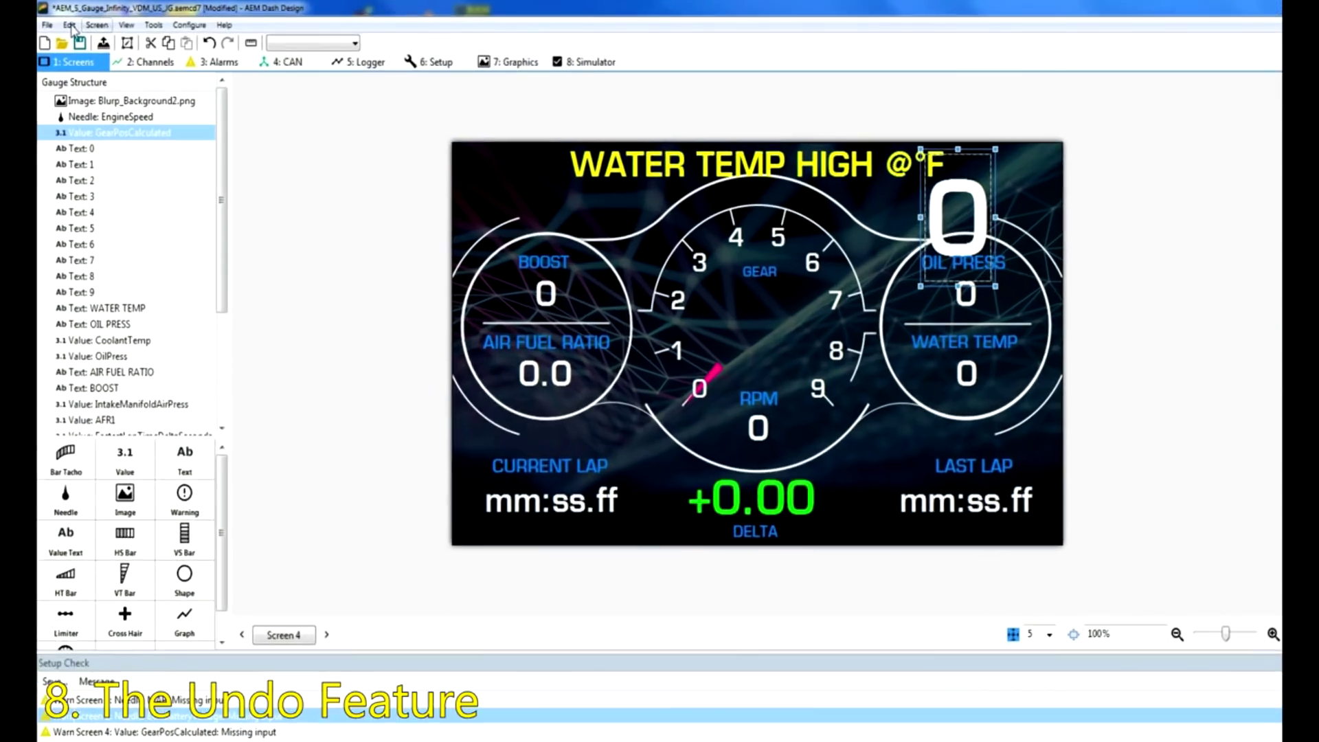
Undo twice to return the gear readout to the tachometer centre, then deselect it.
{"action": "left_click", "coordinate": [64, 22]}
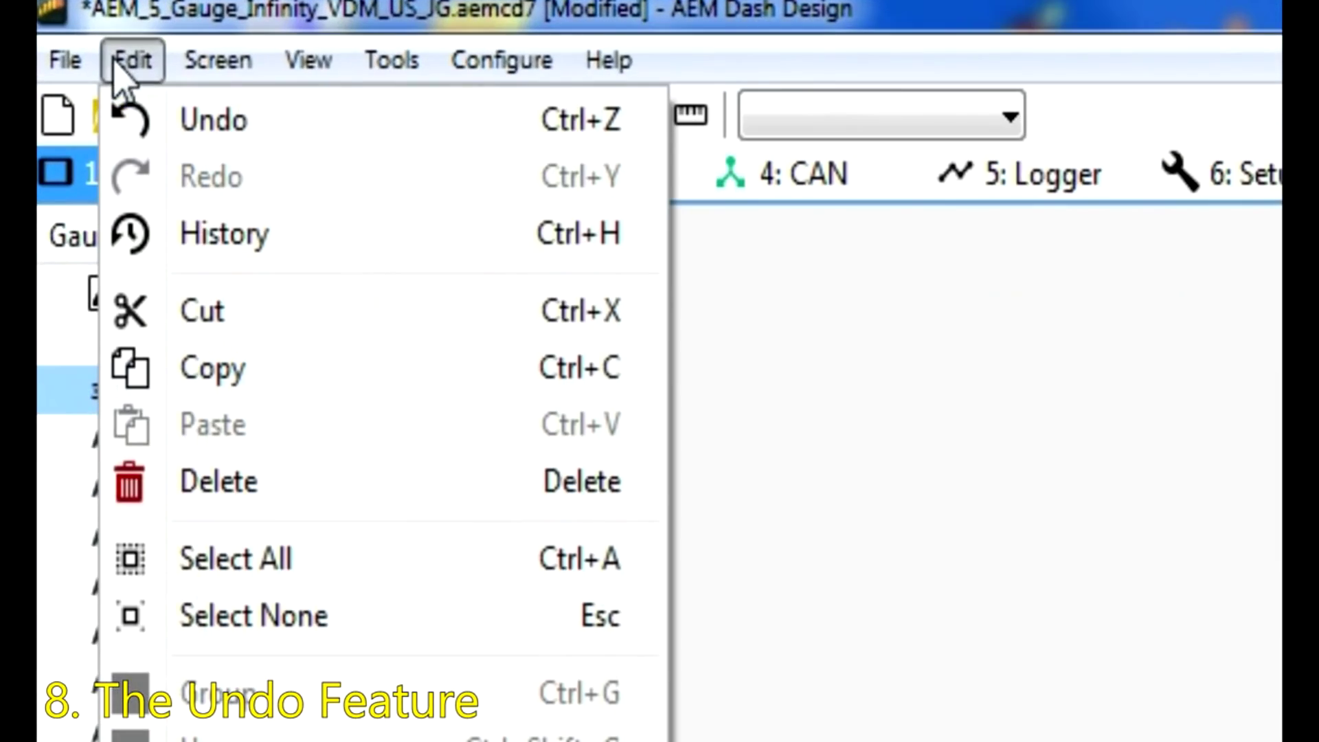
{"action": "left_click", "coordinate": [76, 40]}
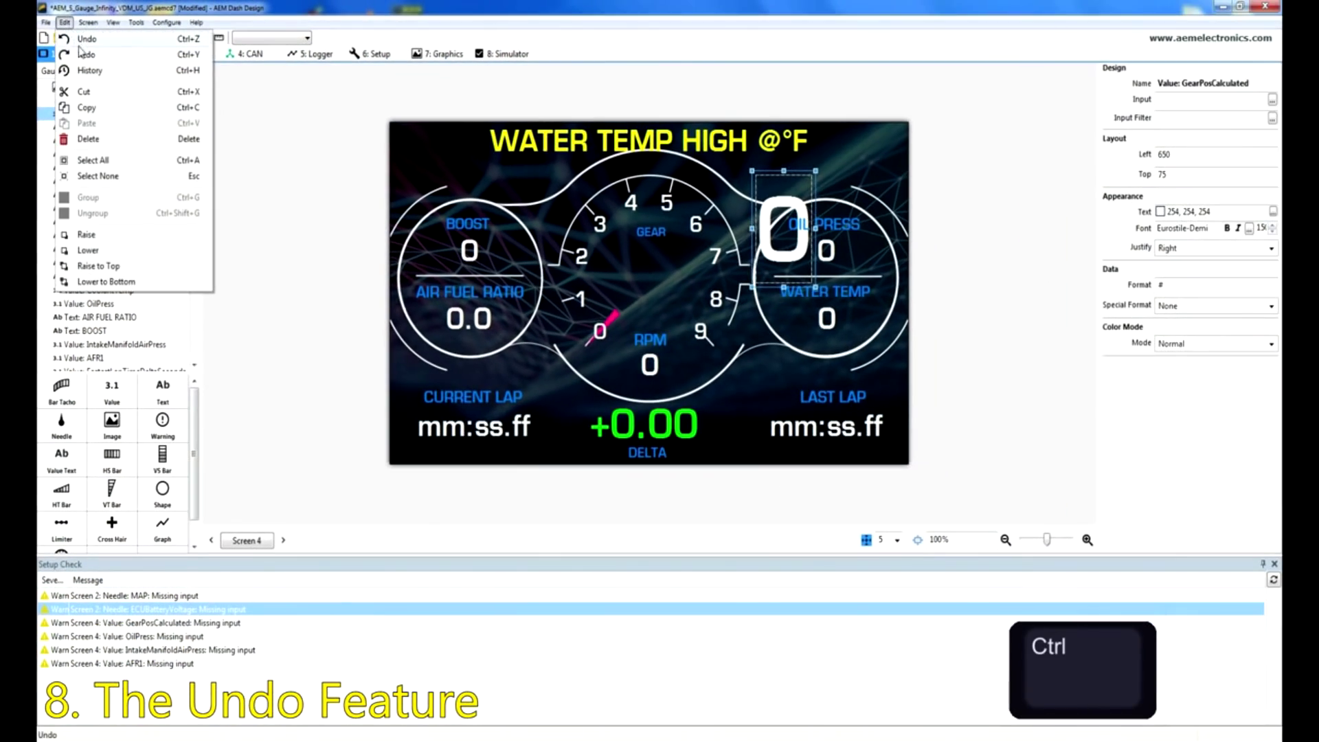
{"action": "key", "text": "ctrl+z"}
{"action": "left_click", "coordinate": [318, 389]}
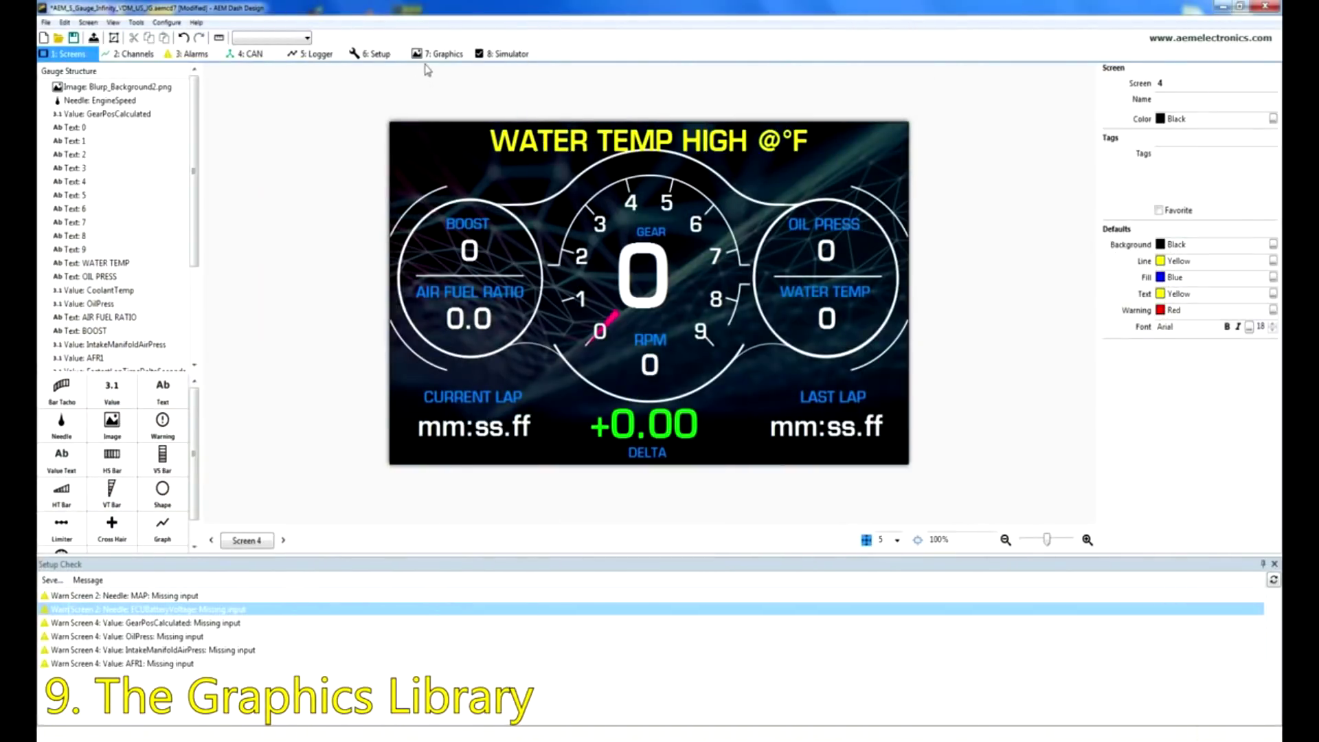
Preview the dashboard background and lambo divider images, then import BarGraphs2BlackBG.png into the graphics library.
{"action": "left_click", "coordinate": [439, 55]}
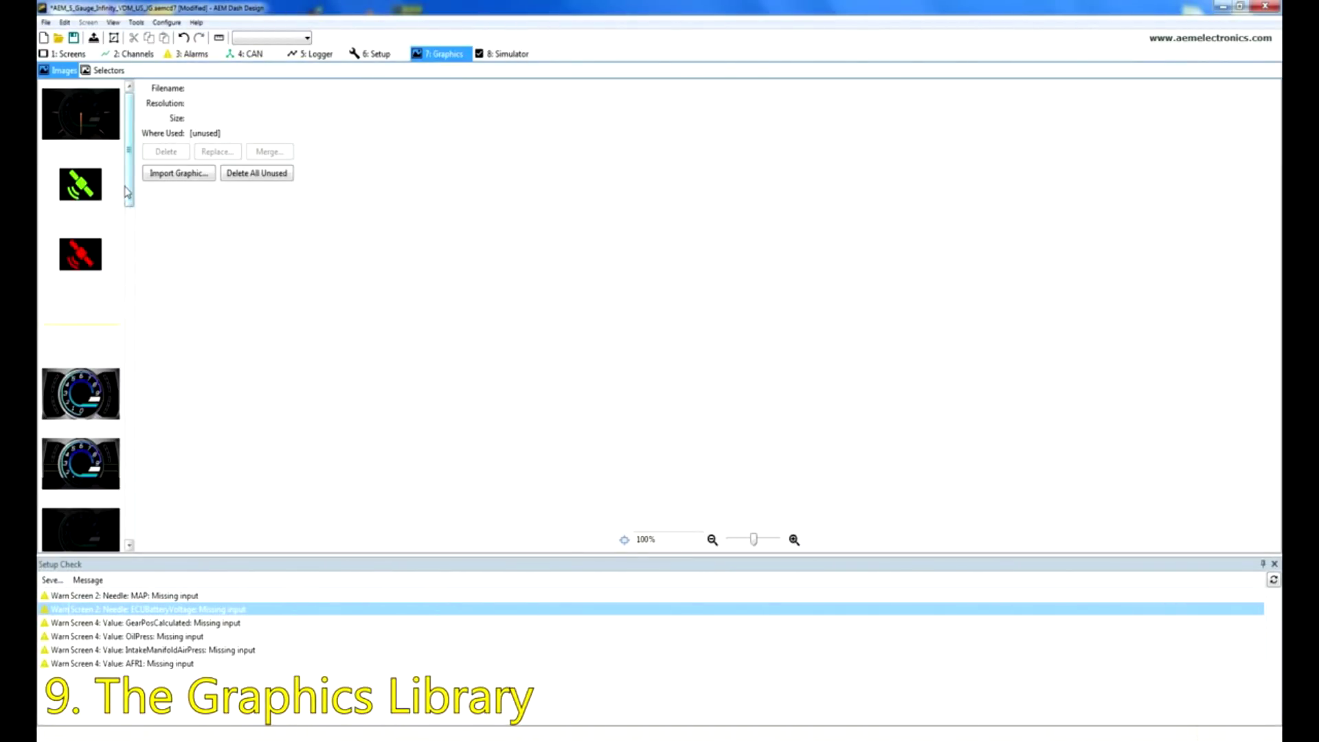
{"action": "left_click_drag", "start_coordinate": [129, 194], "coordinate": [128, 520]}
{"action": "left_click", "coordinate": [103, 518]}
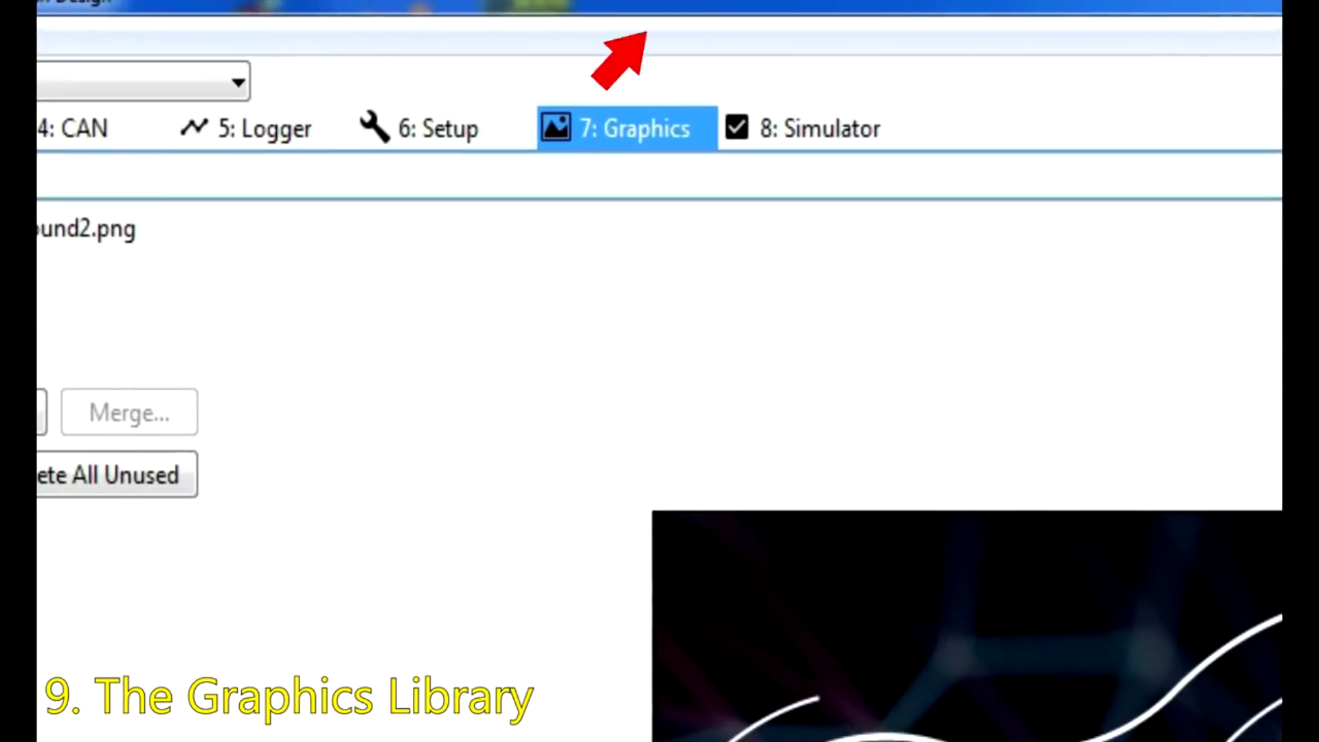
{"action": "left_click", "coordinate": [110, 279]}
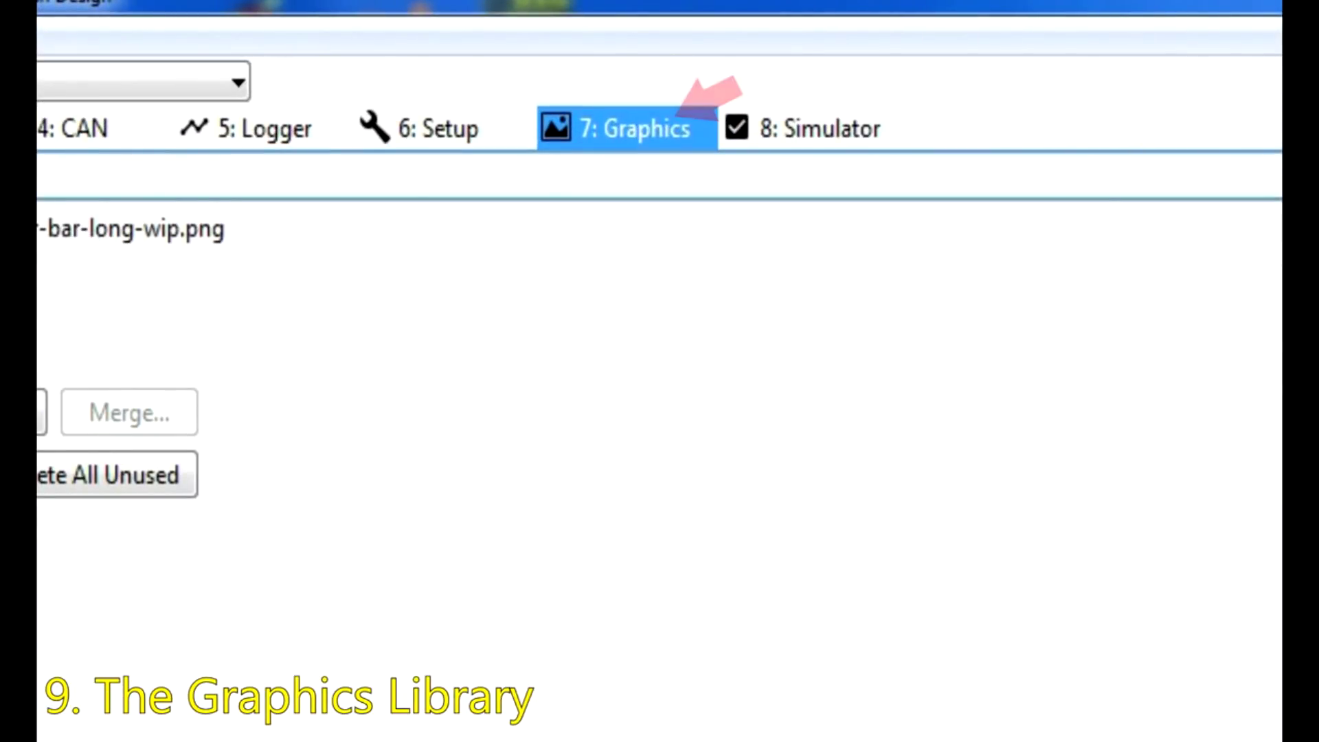
{"action": "scroll", "coordinate": [110, 278], "scroll_direction": "up", "scroll_amount": 5}
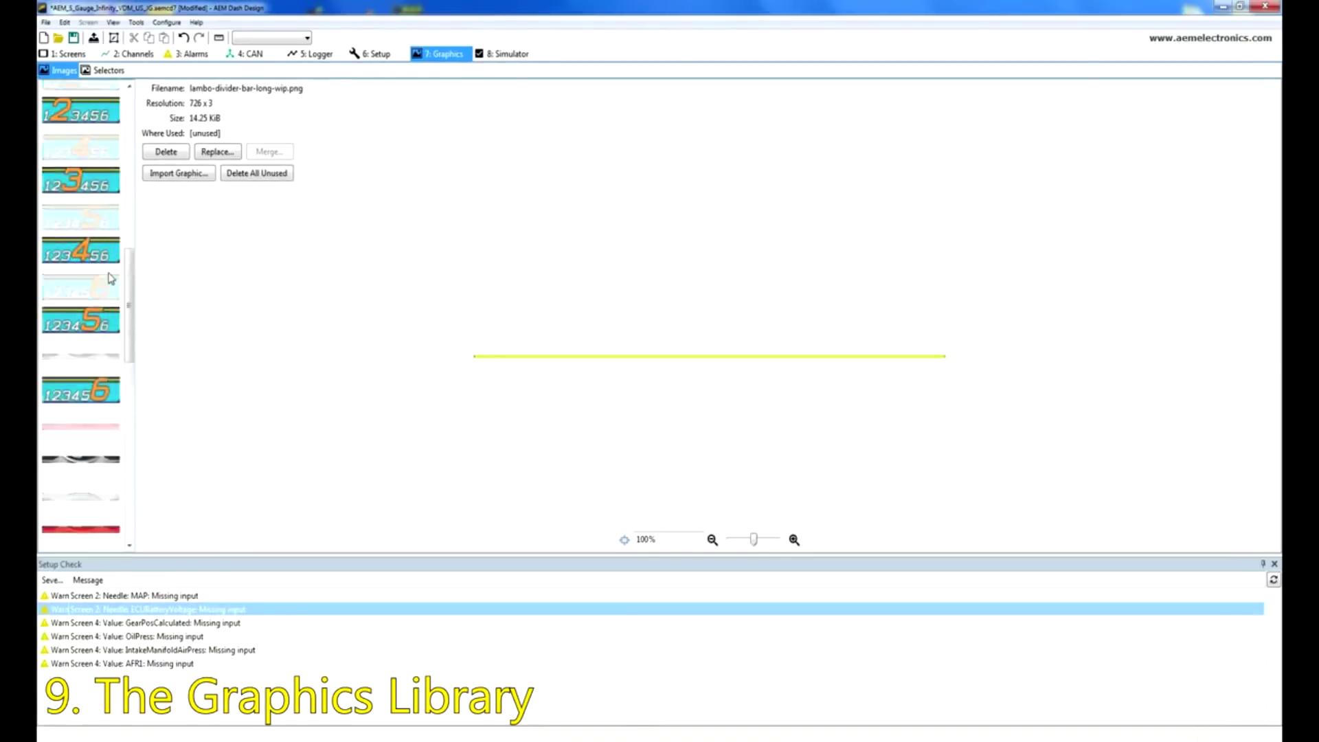
{"action": "left_click", "coordinate": [195, 175]}
{"action": "double_click", "coordinate": [273, 188]}
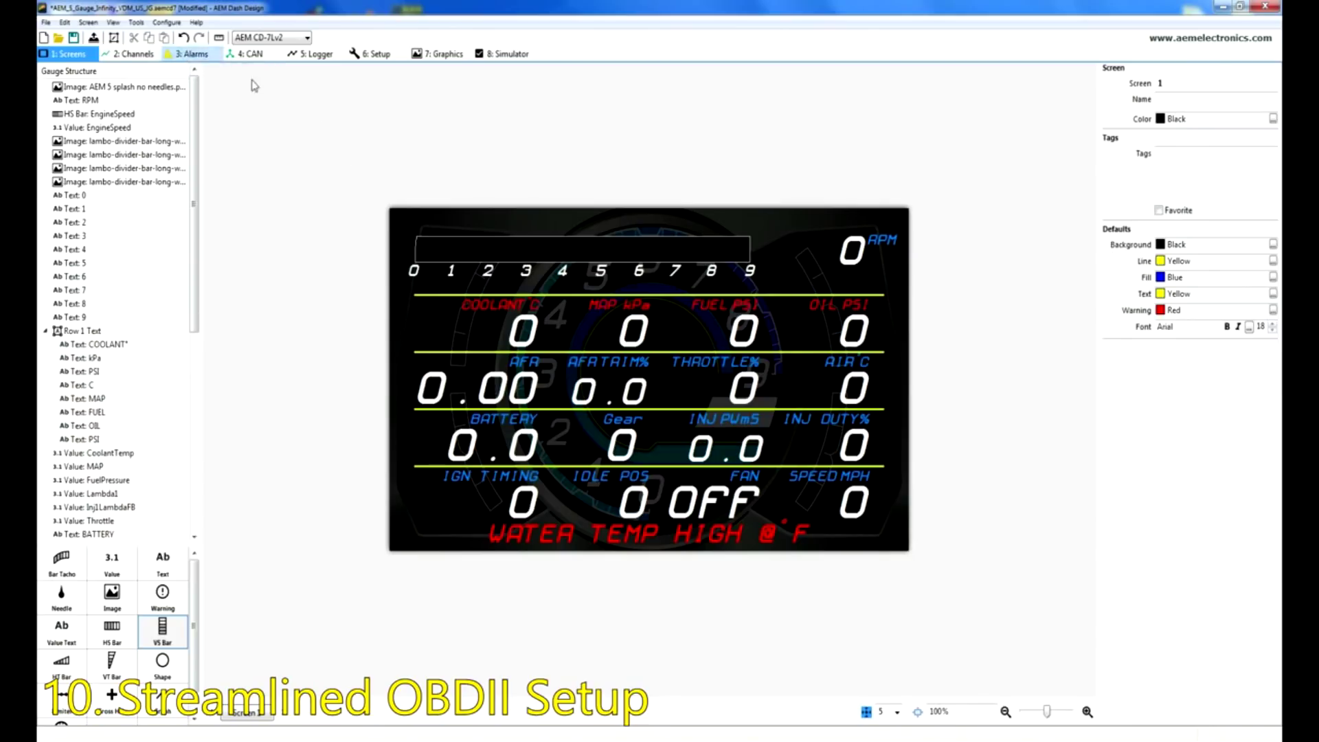
Run a Scan Vehicle OBDII scan for available channels.
{"action": "left_click", "coordinate": [136, 22]}
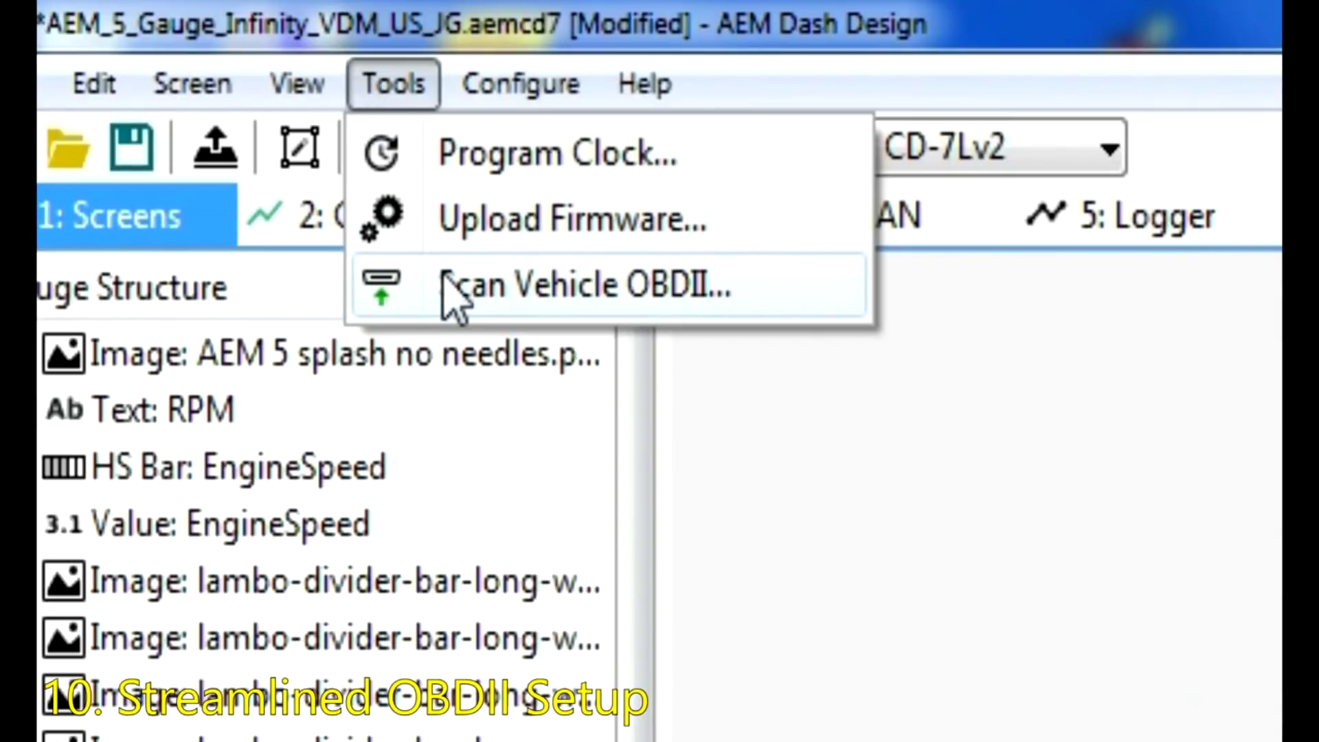
{"action": "left_click", "coordinate": [453, 292]}
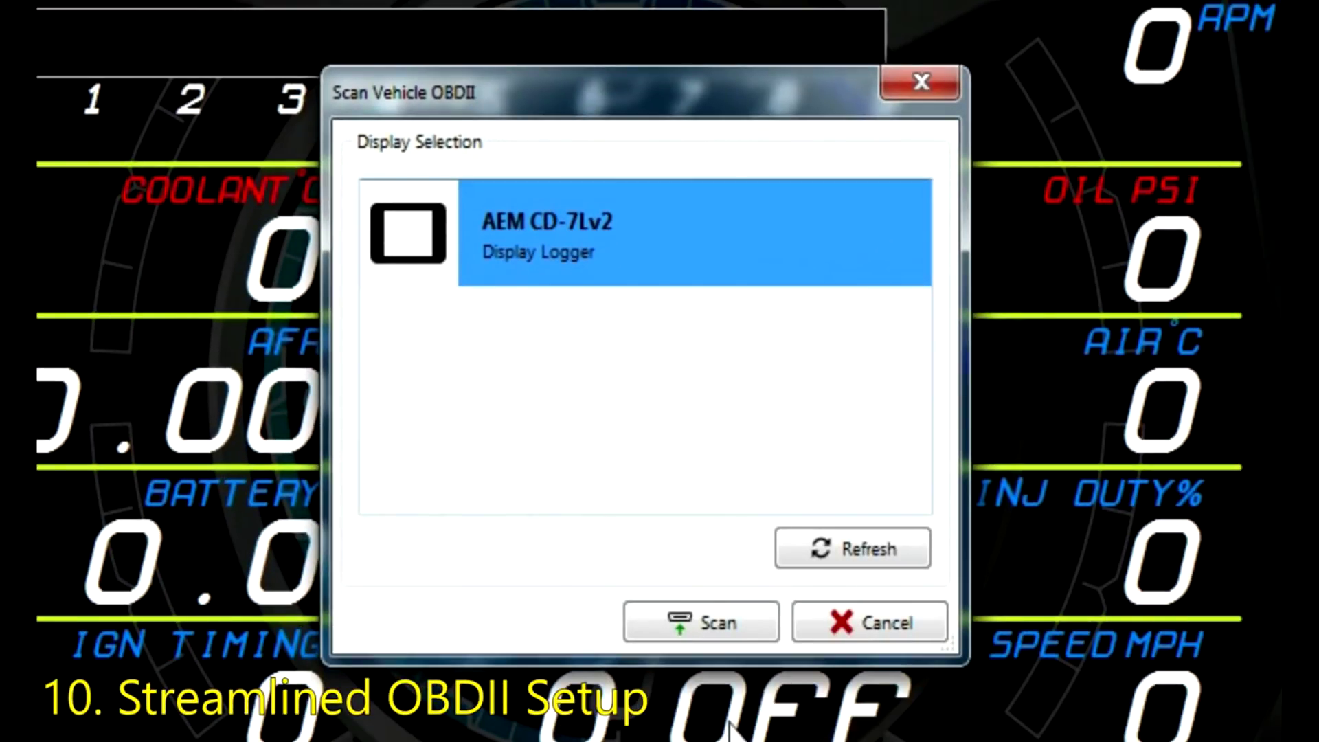
{"action": "left_click", "coordinate": [683, 620]}
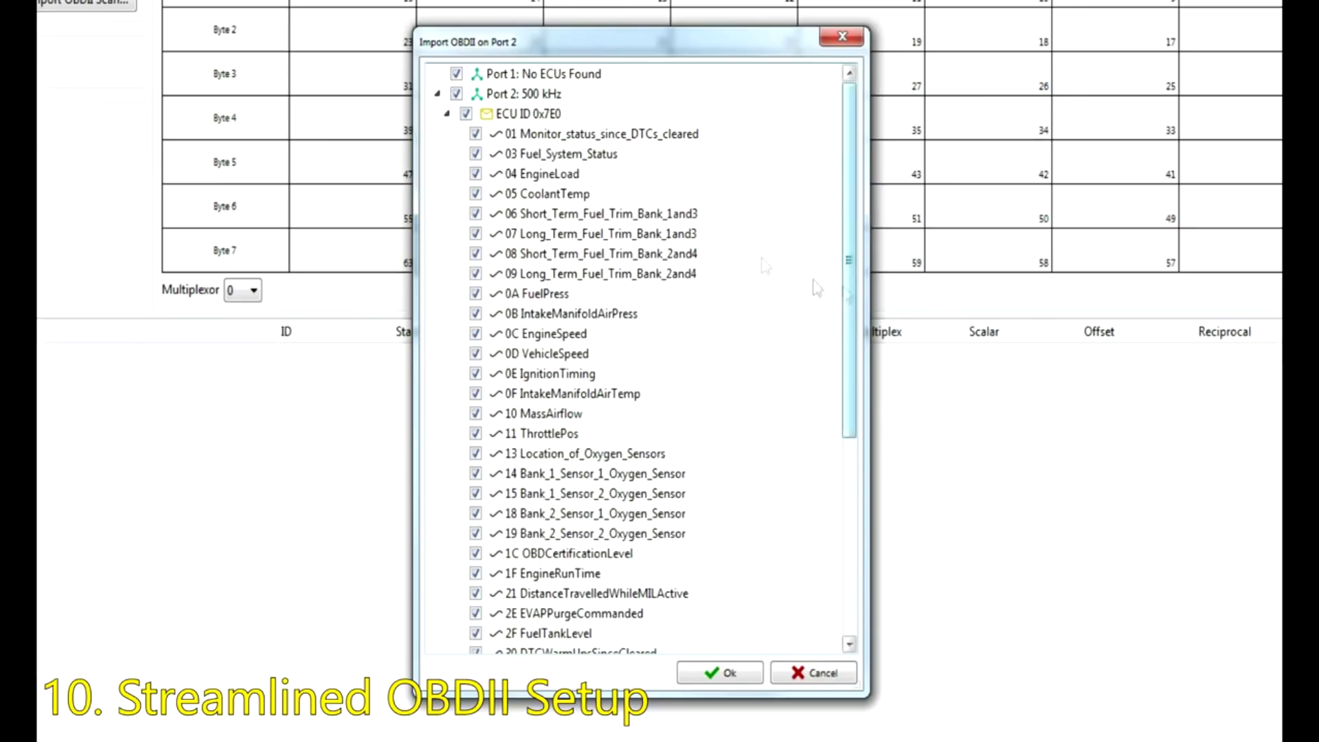
Exclude fuel trim PIDs 06, 07 and 08, and import the rest, replacing Port 2 channels for all duplicates.
{"action": "left_click", "coordinate": [475, 213]}
{"action": "left_click", "coordinate": [475, 233]}
{"action": "left_click", "coordinate": [475, 254]}
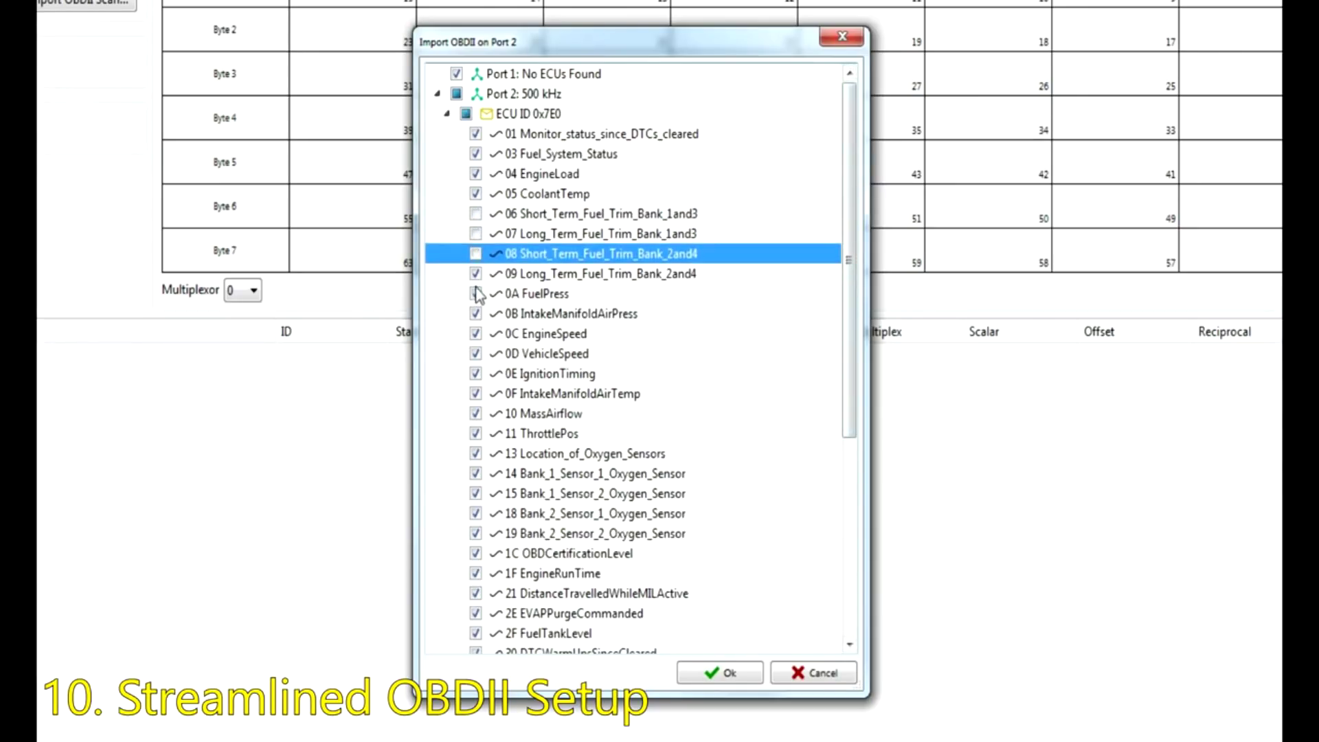
{"action": "left_click", "coordinate": [719, 673]}
{"action": "left_click", "coordinate": [686, 337]}
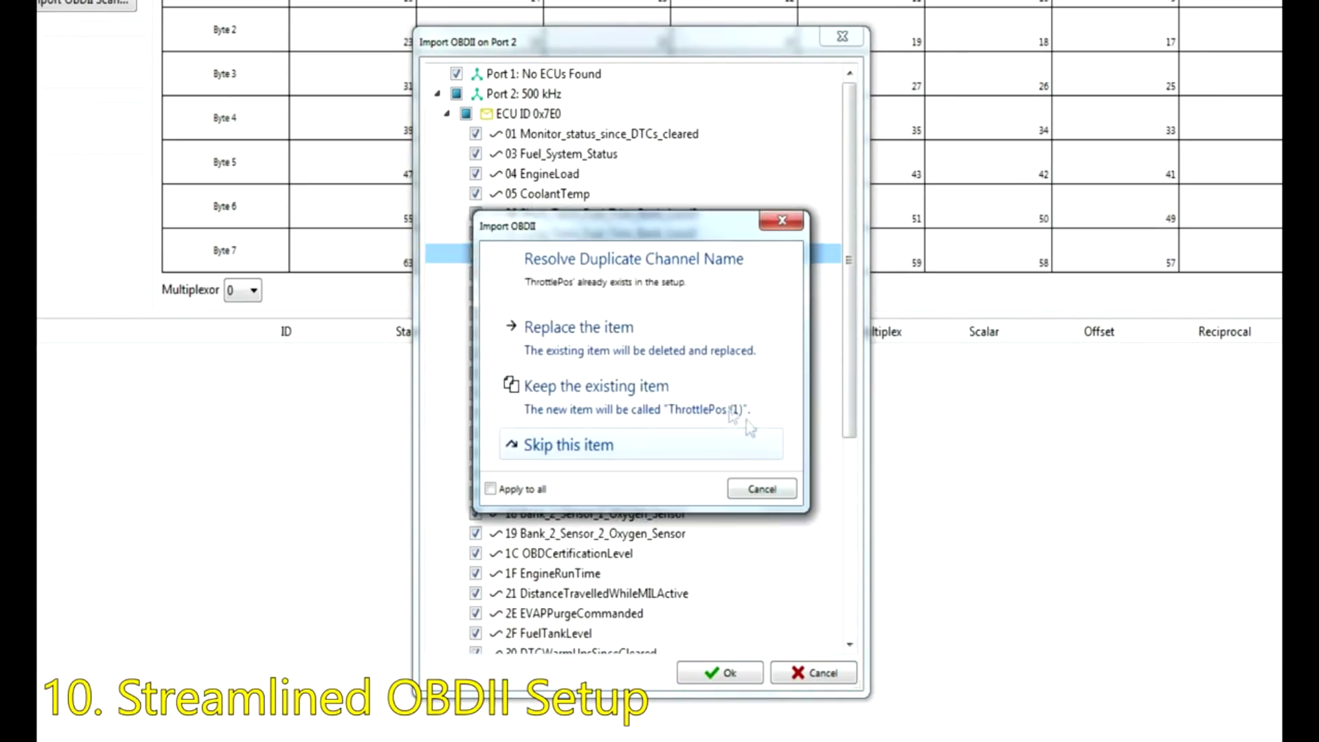
{"action": "left_click", "coordinate": [513, 489]}
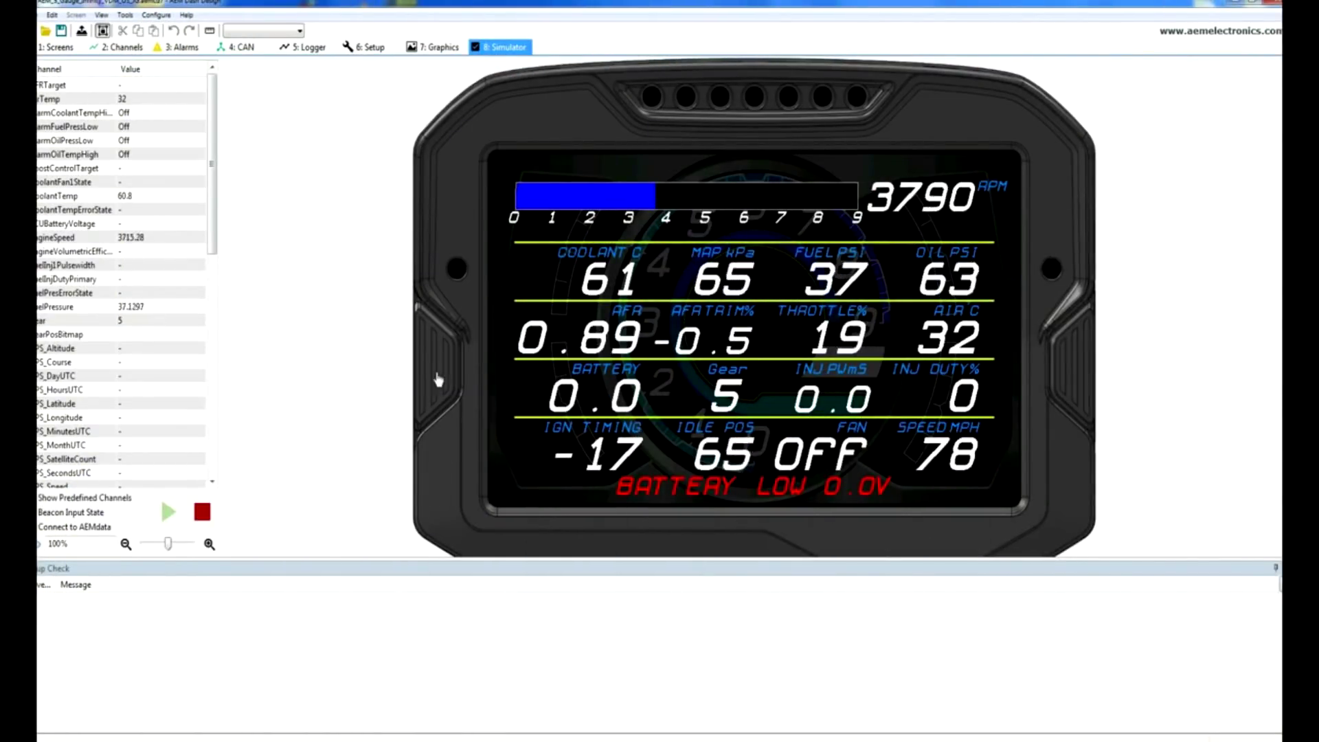
{"action": "left_click", "coordinate": [436, 376]}
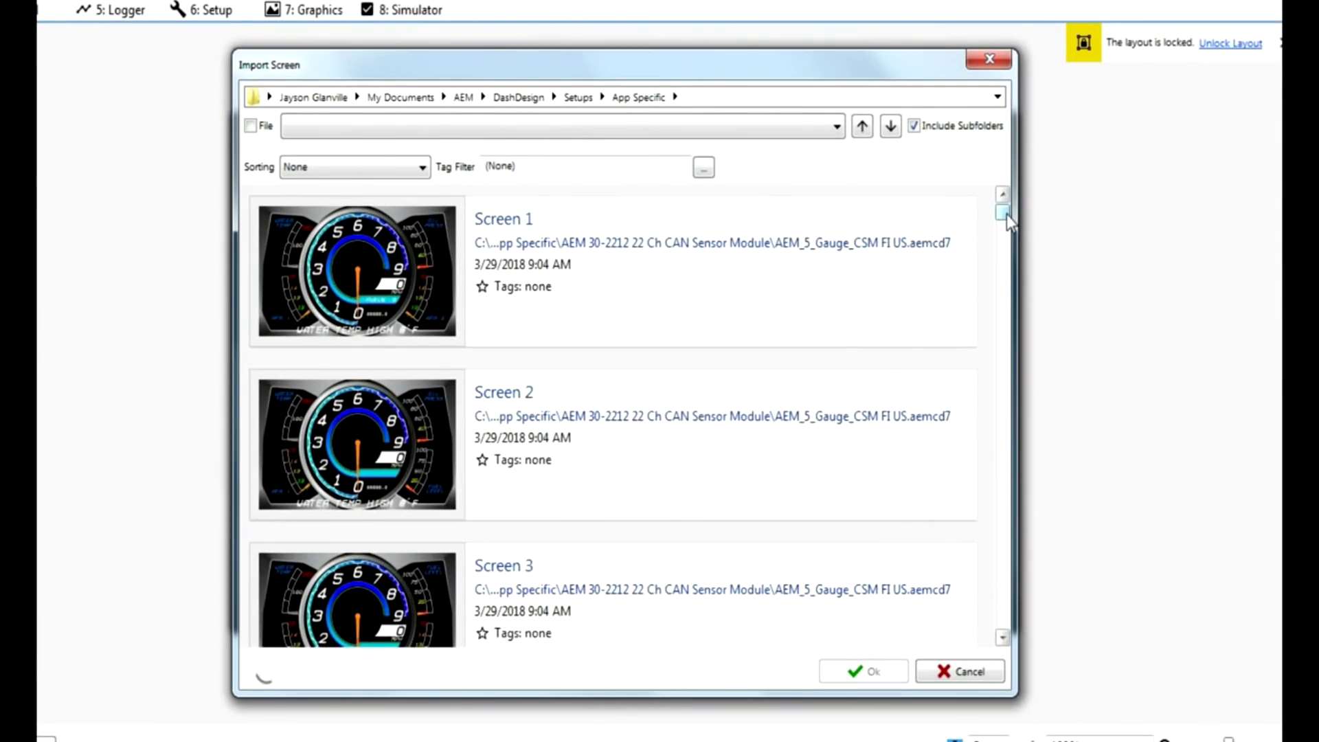
{"action": "left_click_drag", "start_coordinate": [1004, 206], "coordinate": [996, 288]}
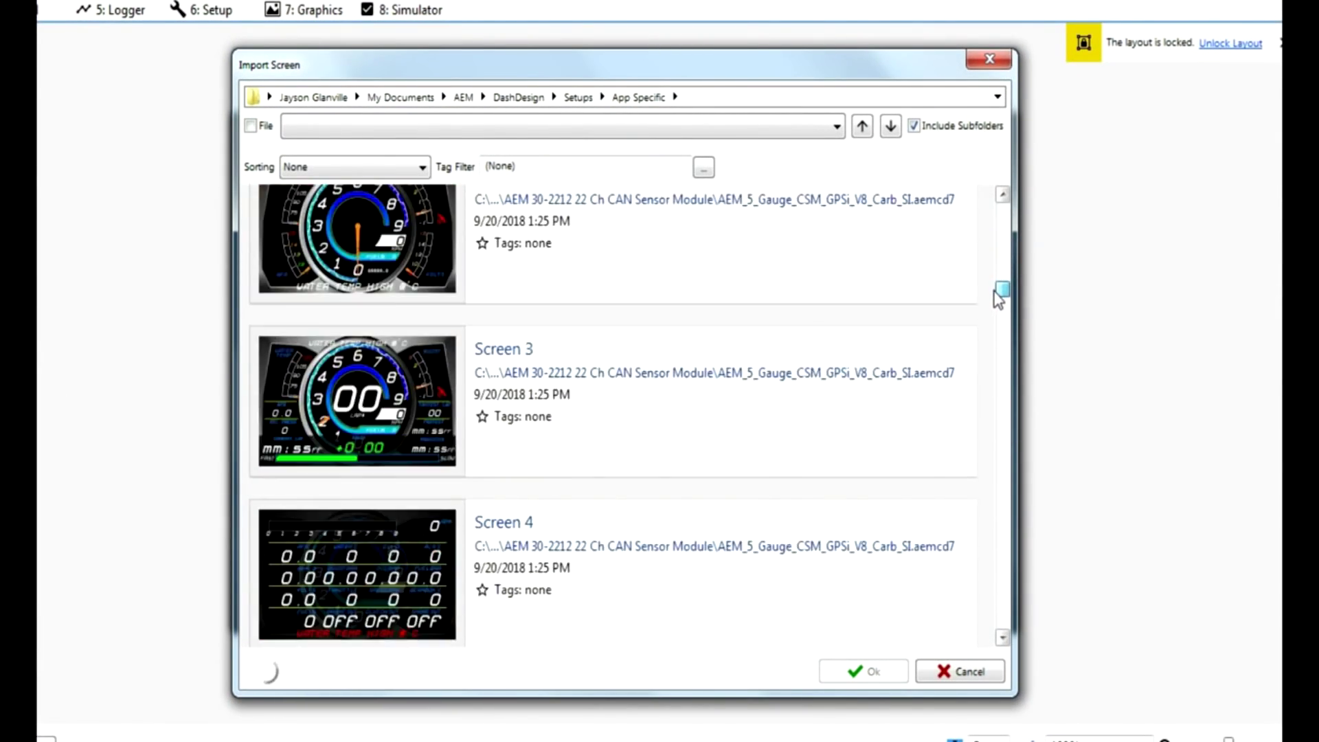